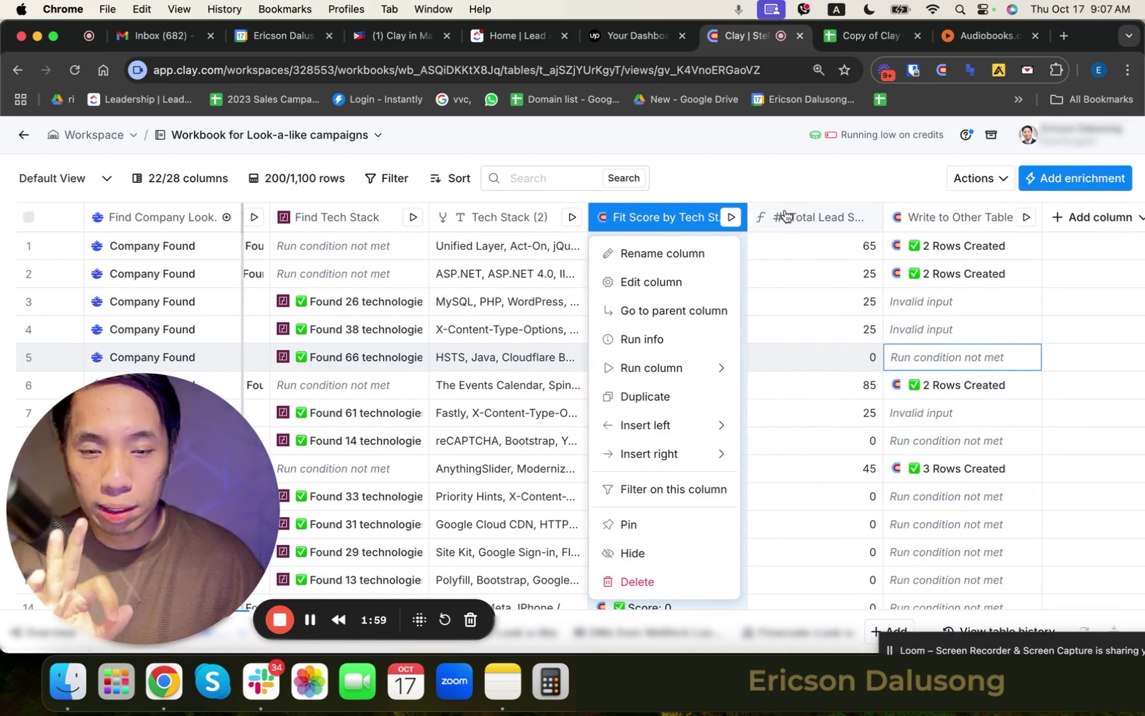
Step: Open the Fit Score by Revenue column's settings and examine the number of criteria and Scoring Criteria 1, including its comparison type options
left_click(510, 217)
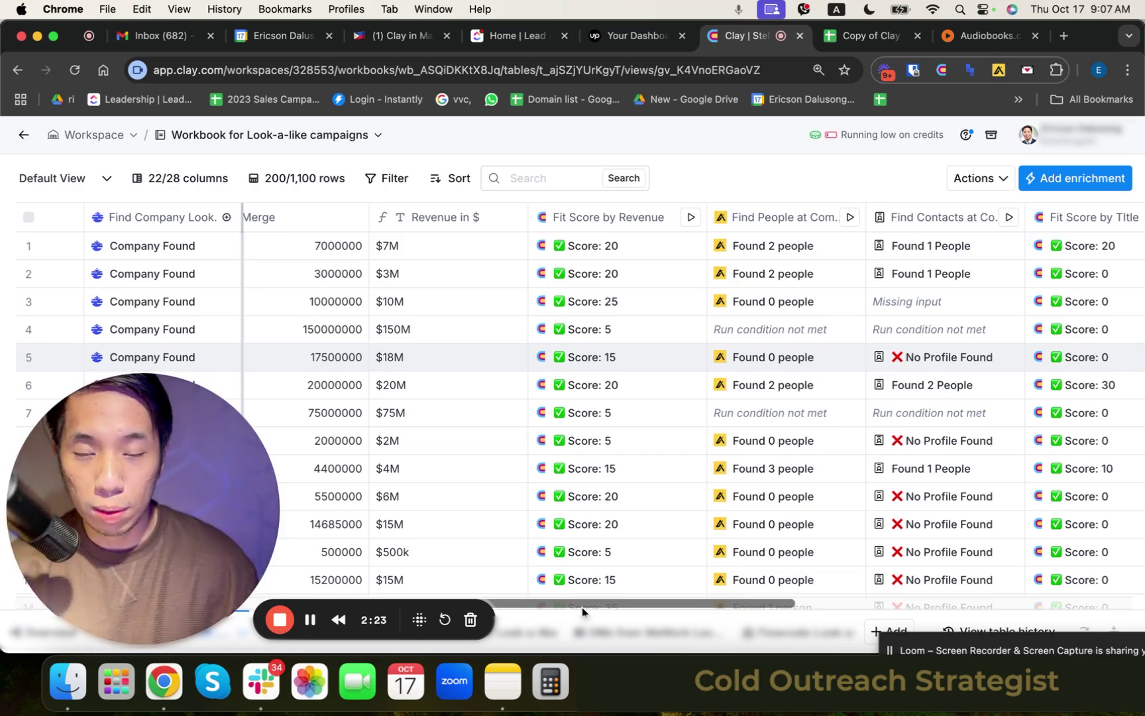
left_click(621, 218)
left_click(625, 282)
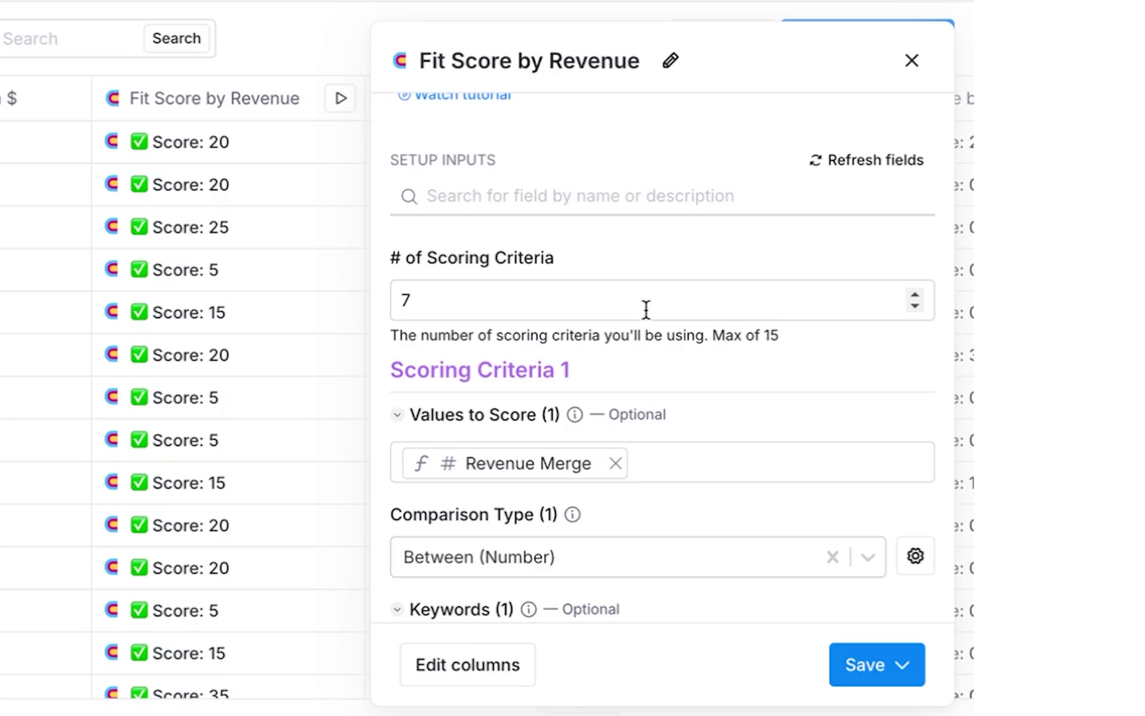
double_click(424, 299)
scroll(757, 431, "down", 2)
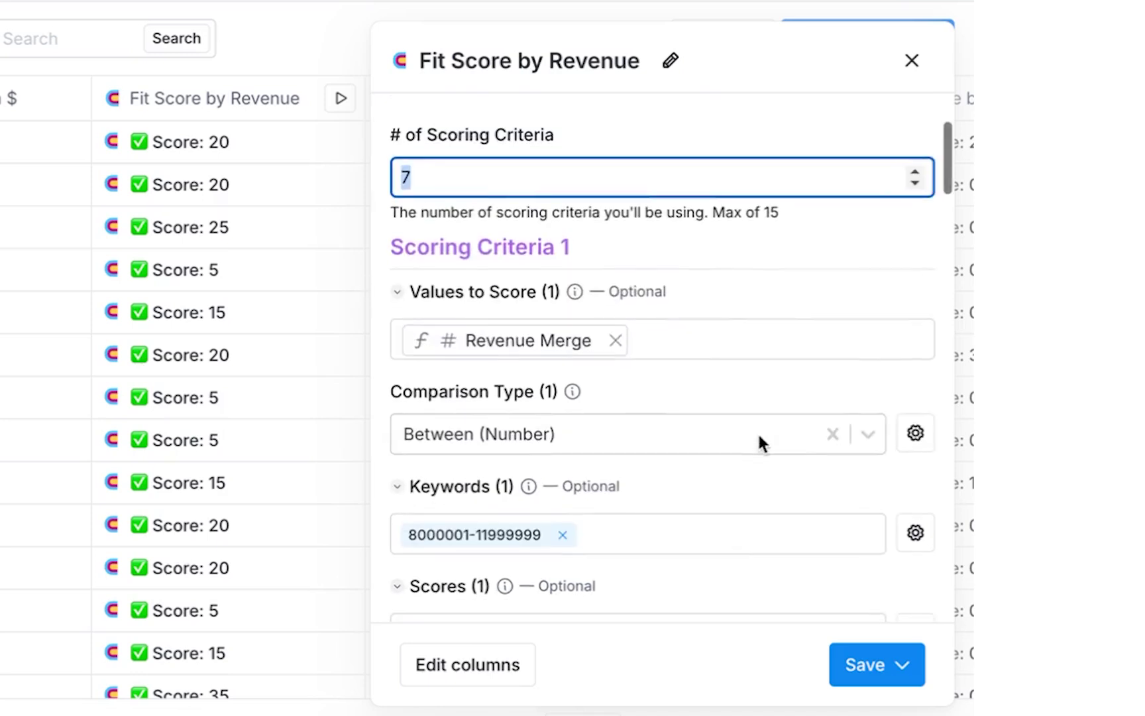
scroll(757, 431, "down", 1)
scroll(757, 431, "down", 1)
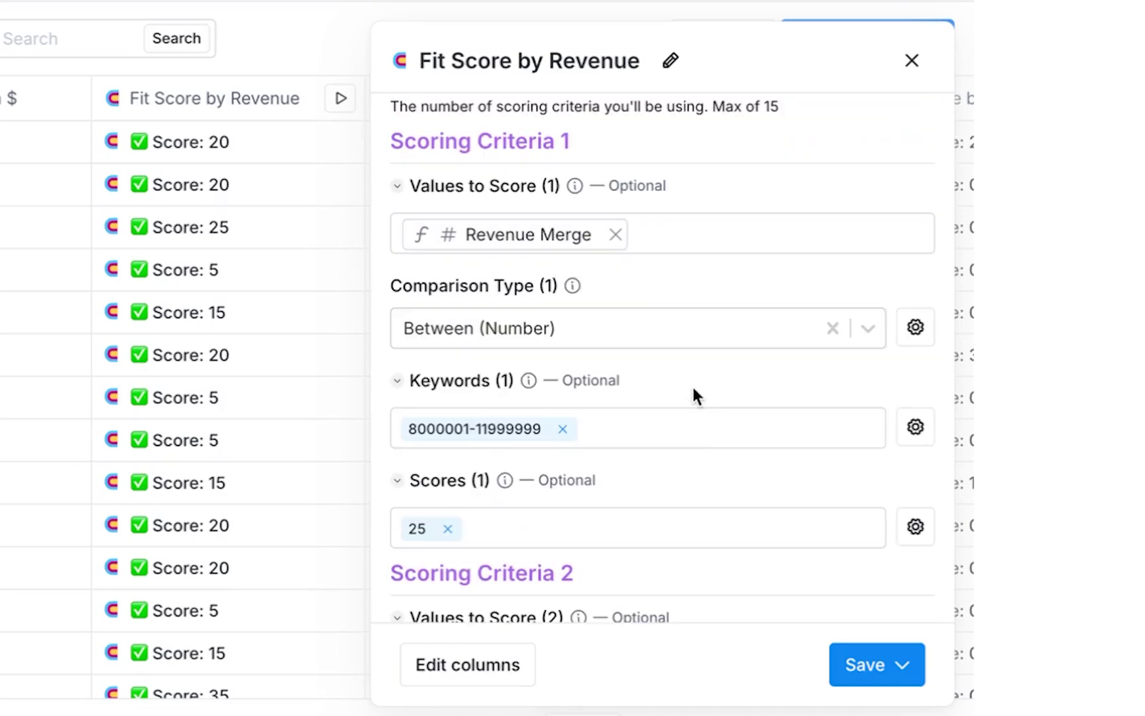
mouse_move(571, 242)
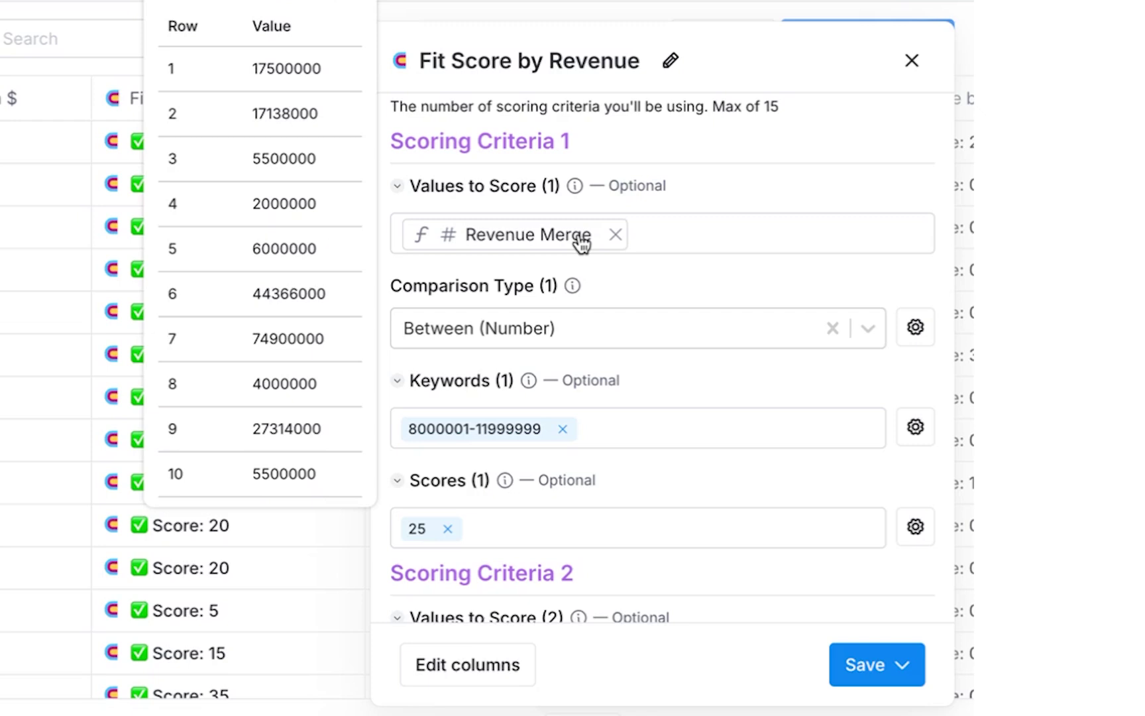
left_click(582, 335)
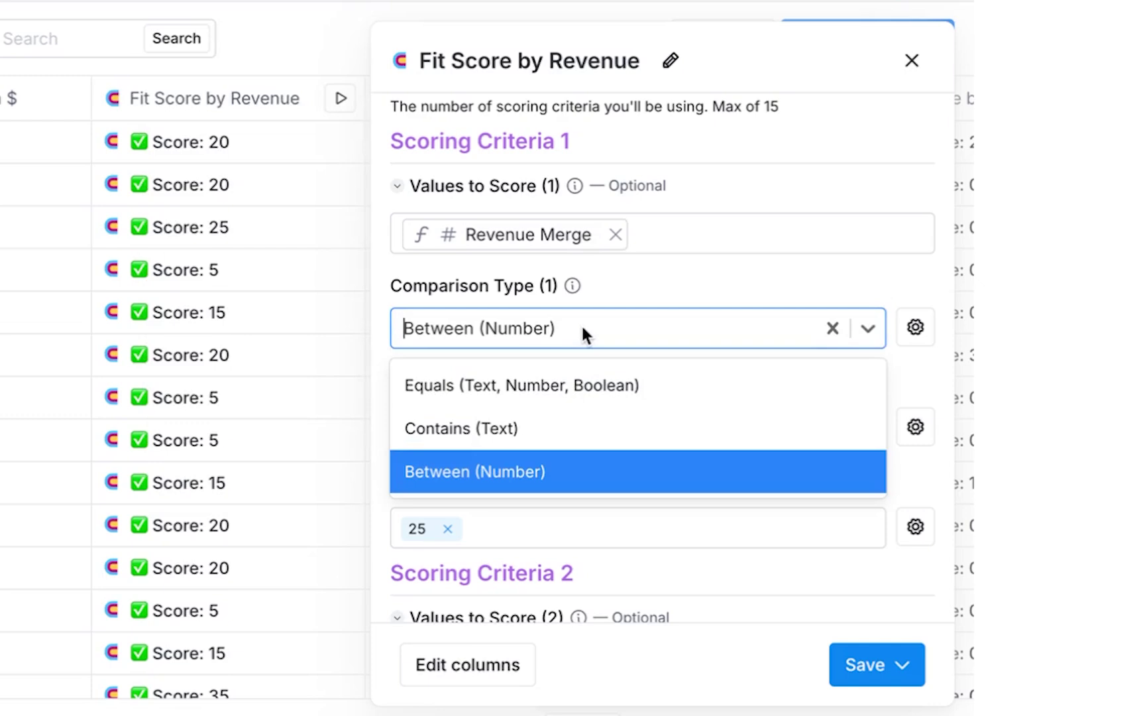
left_click(547, 468)
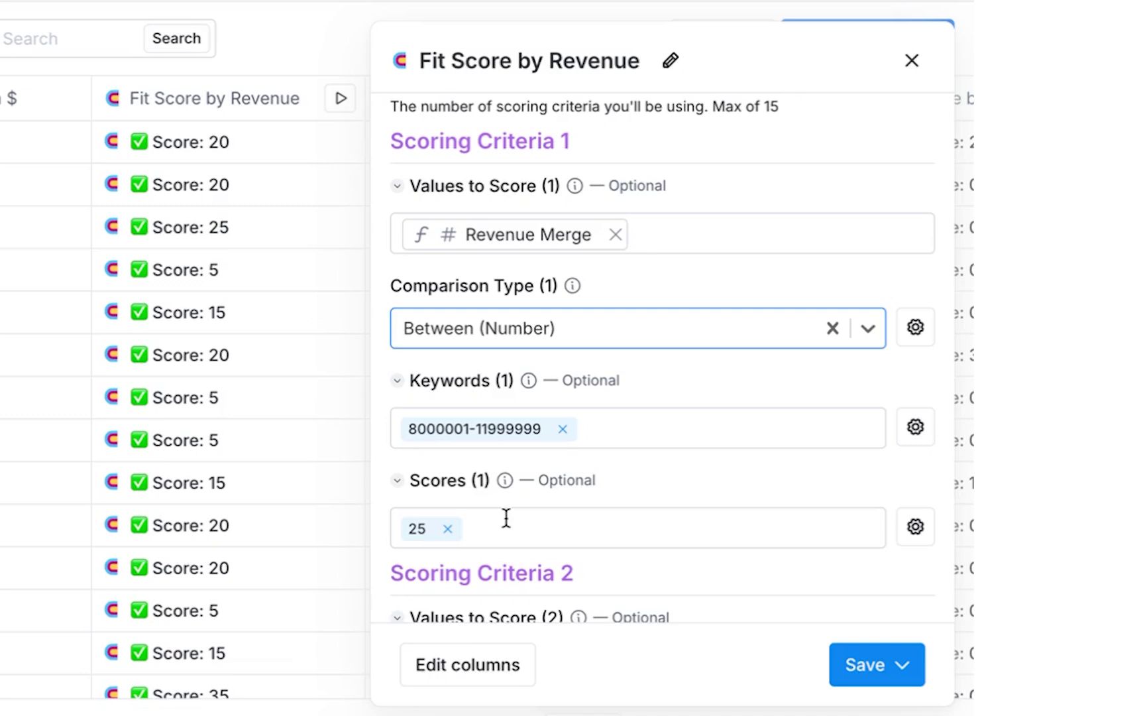
Step: Examine the revenue ranges and scores from Scoring Criteria 2 onward in the Fit Score by Revenue settings
scroll(508, 518, "down", 3)
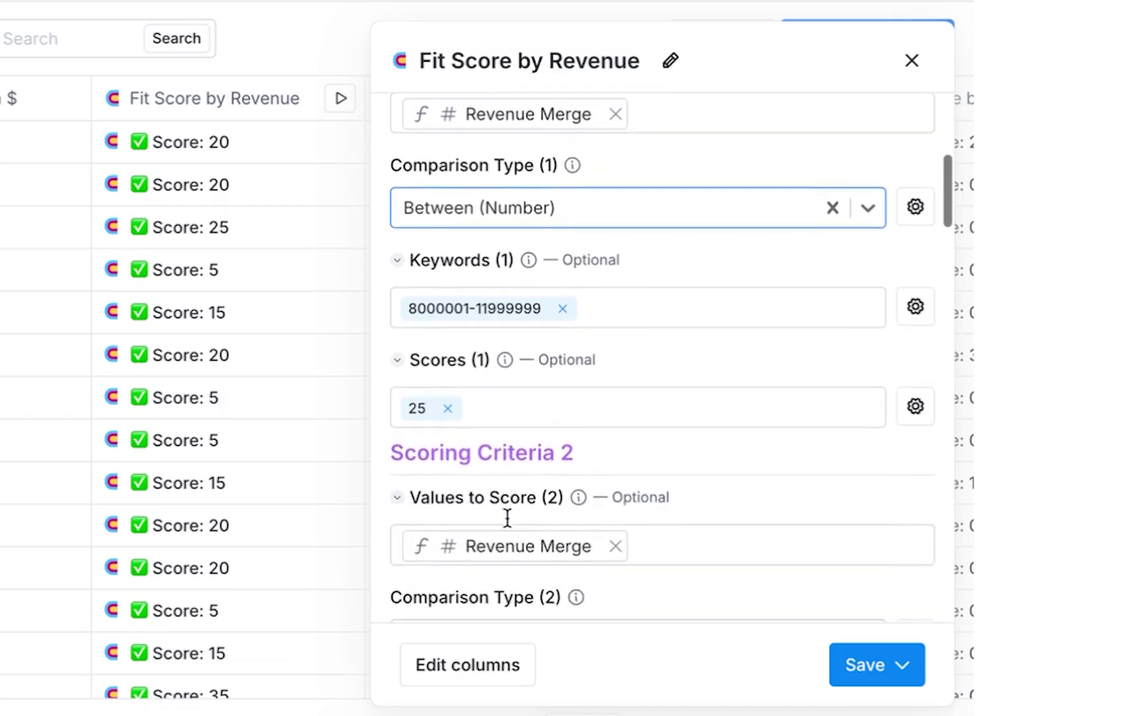
scroll(509, 518, "down", 2)
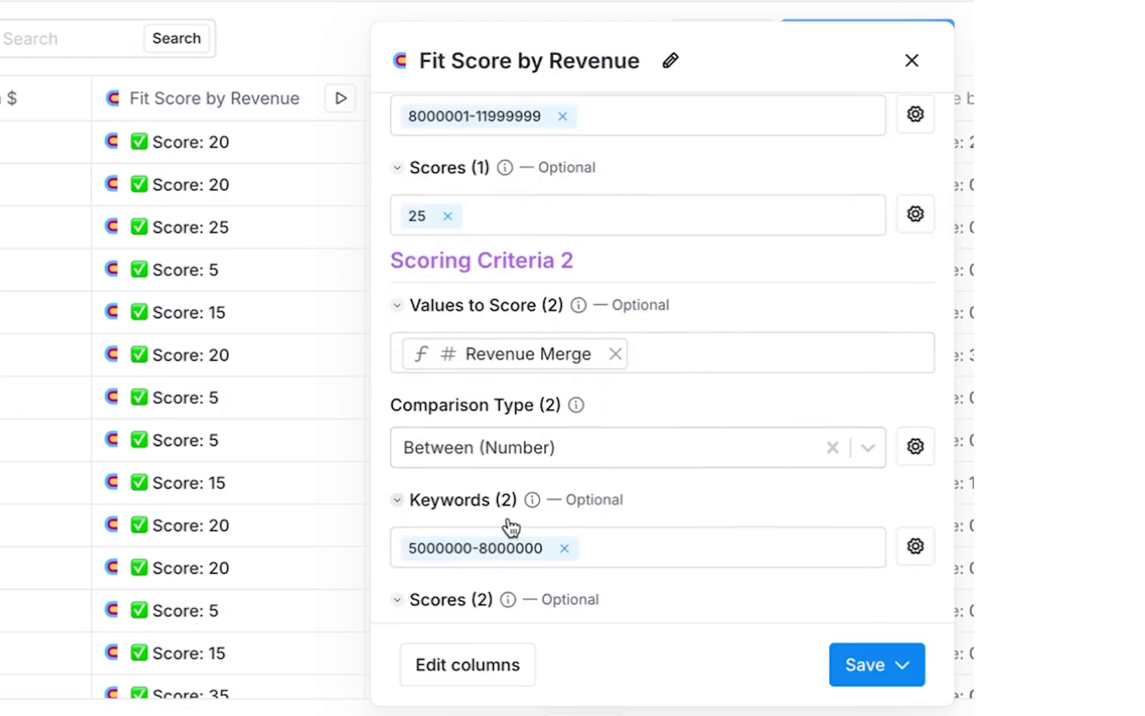
scroll(510, 527, "down", 1)
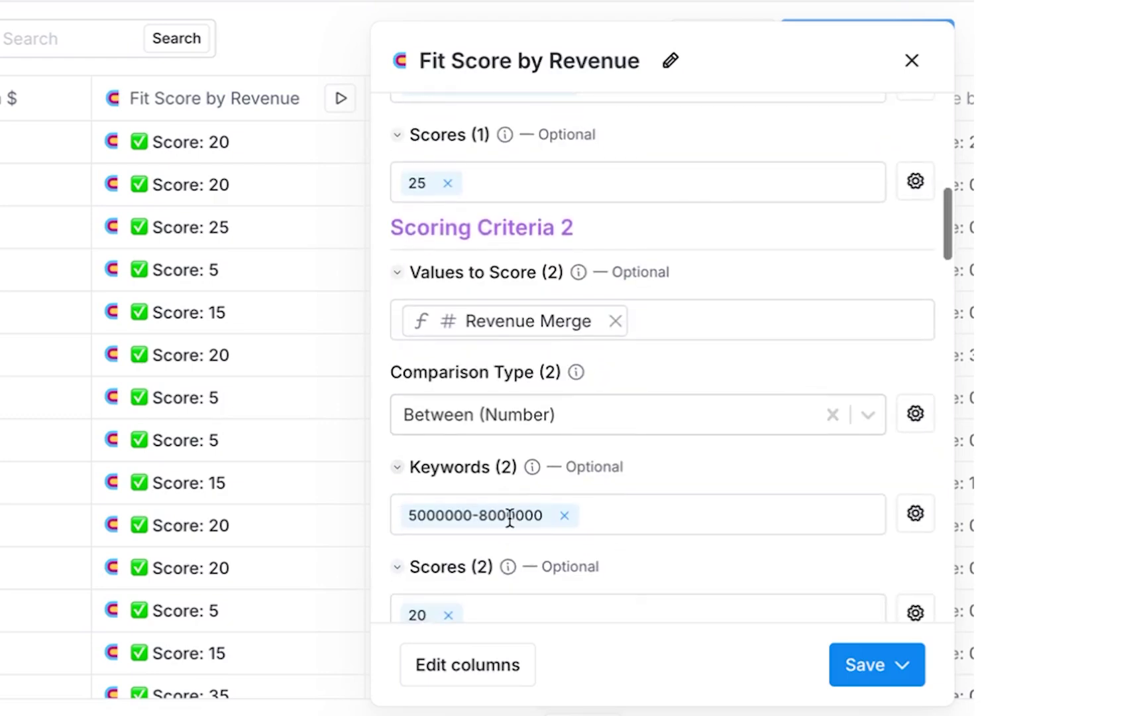
scroll(619, 444, "down", 1)
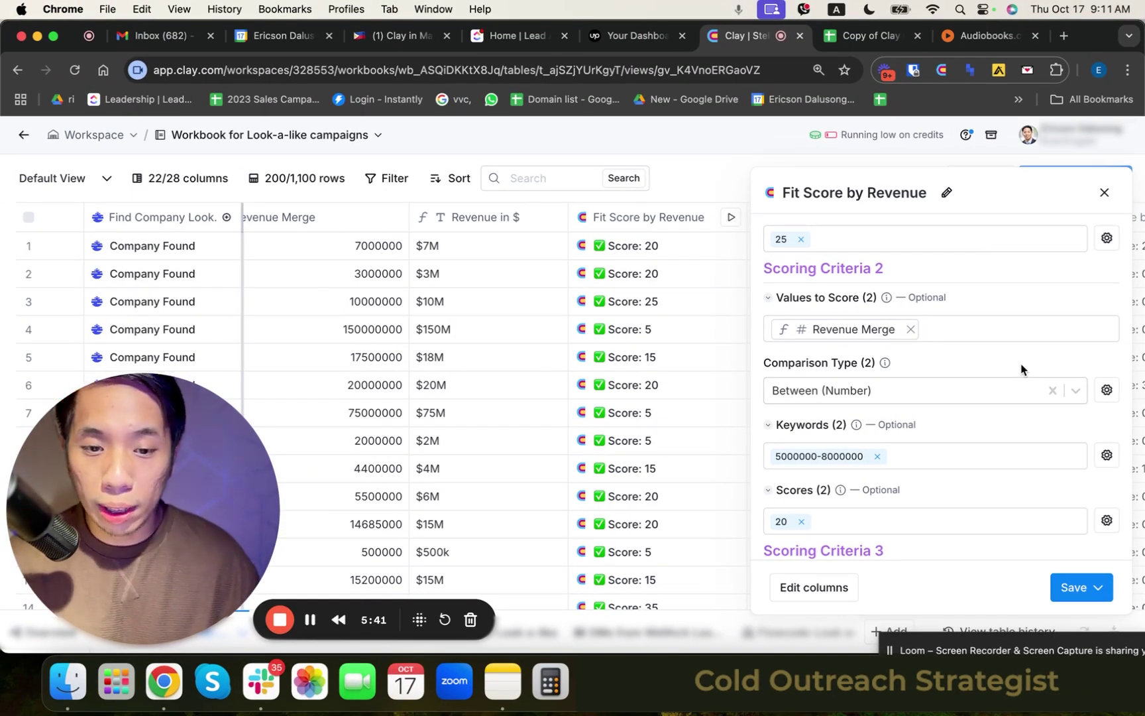
scroll(1020, 369, "down", 2)
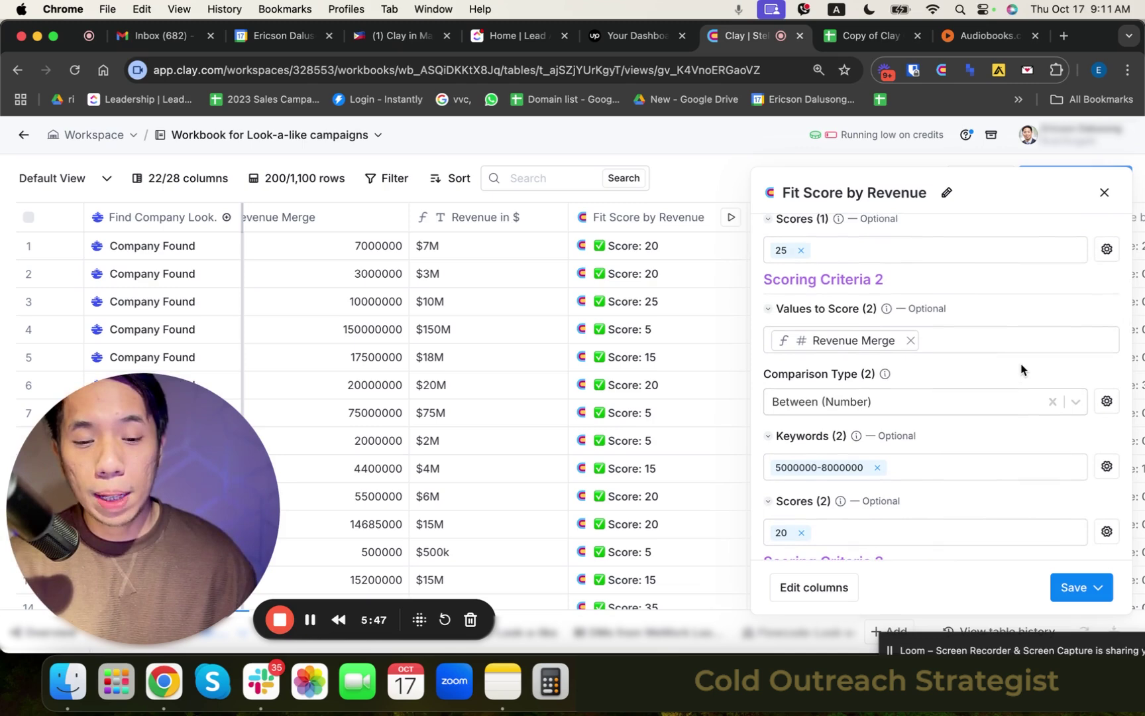
scroll(1021, 369, "down", 5)
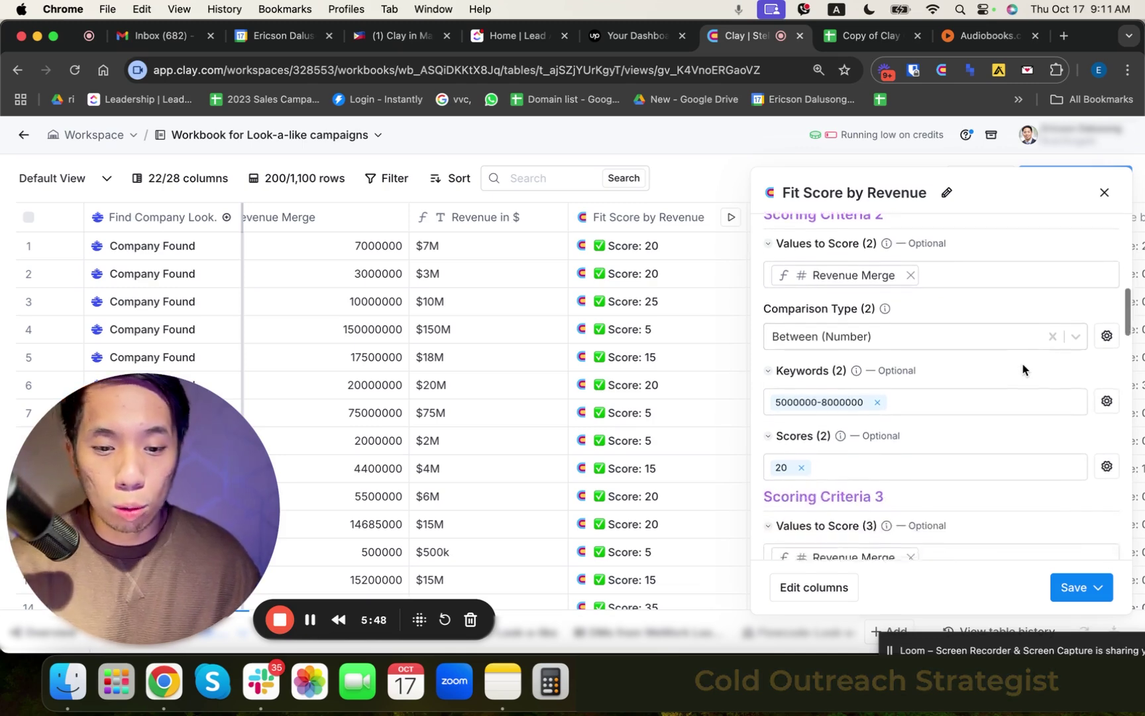
scroll(1022, 369, "down", 4)
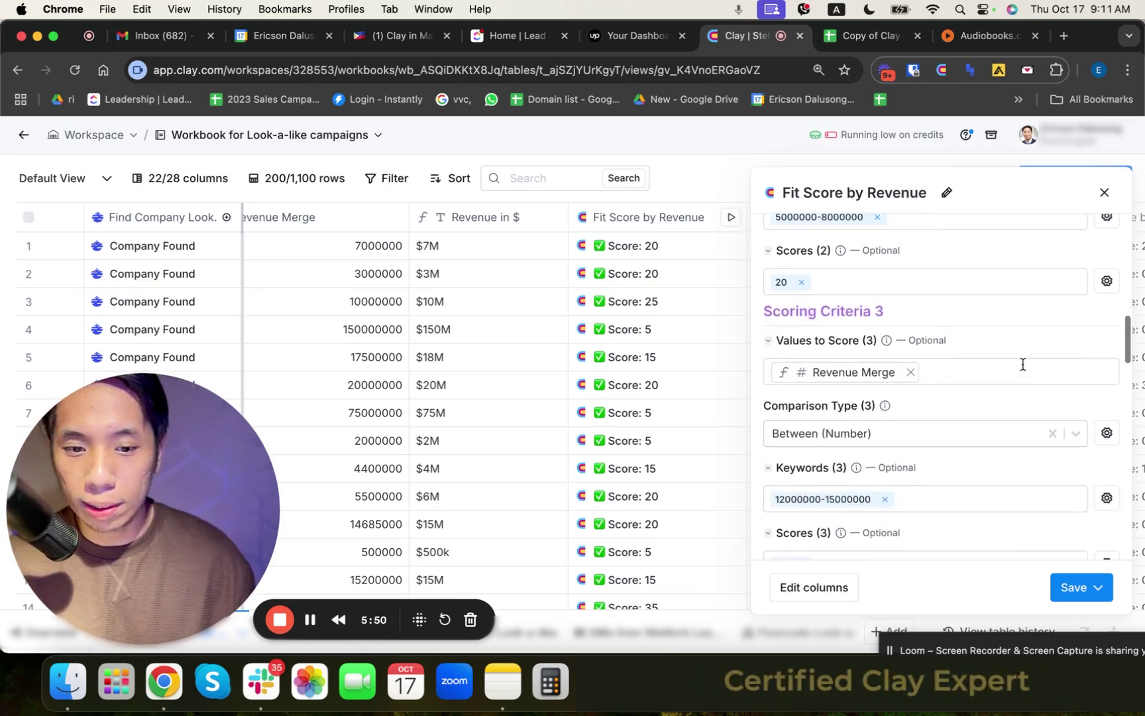
scroll(1022, 369, "down", 3)
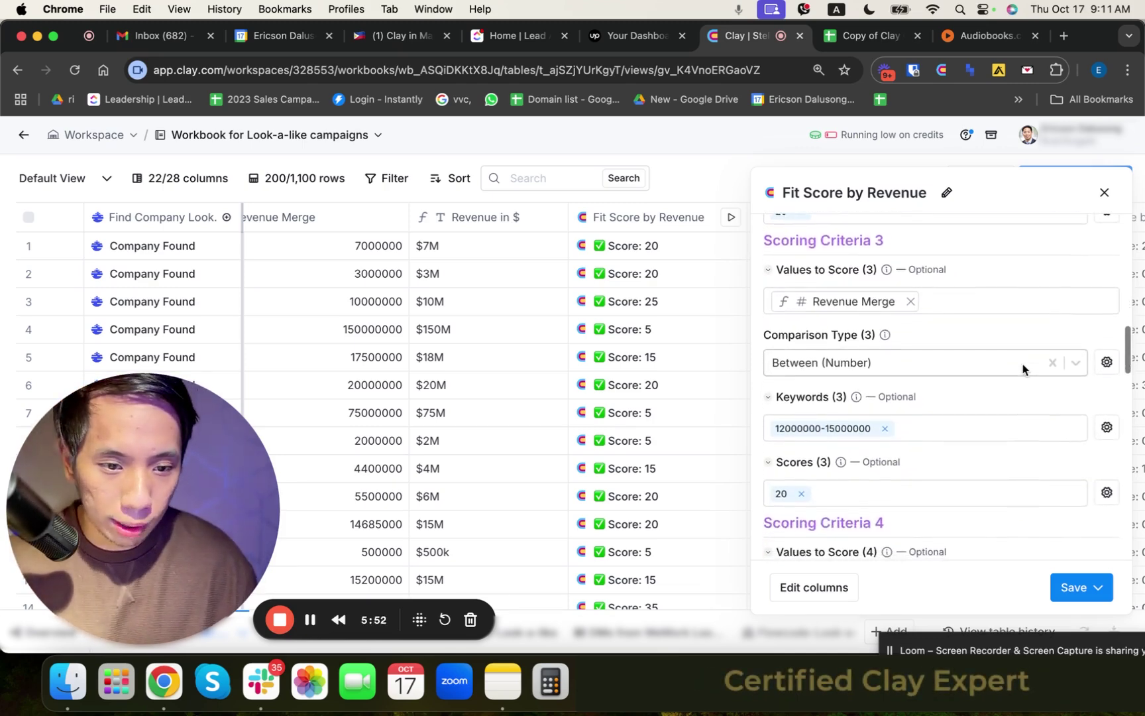
scroll(1022, 365, "down", 3)
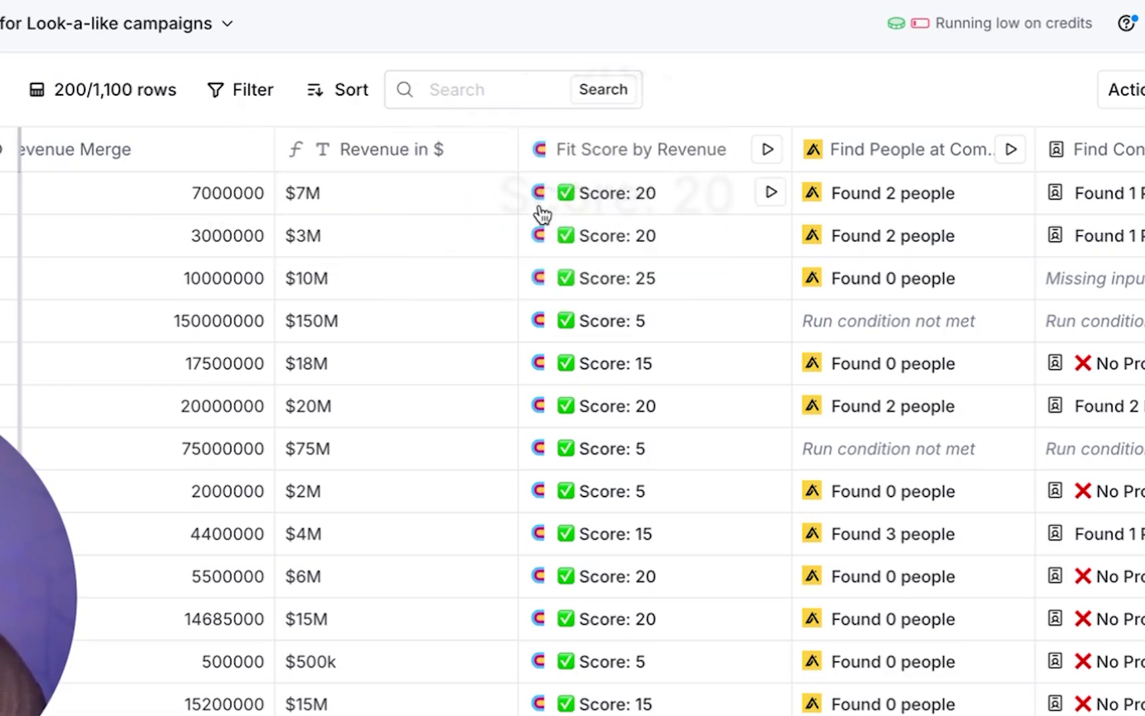
Step: Open the Fit Score by TItle column's settings and review the title values it scores
left_click(195, 289)
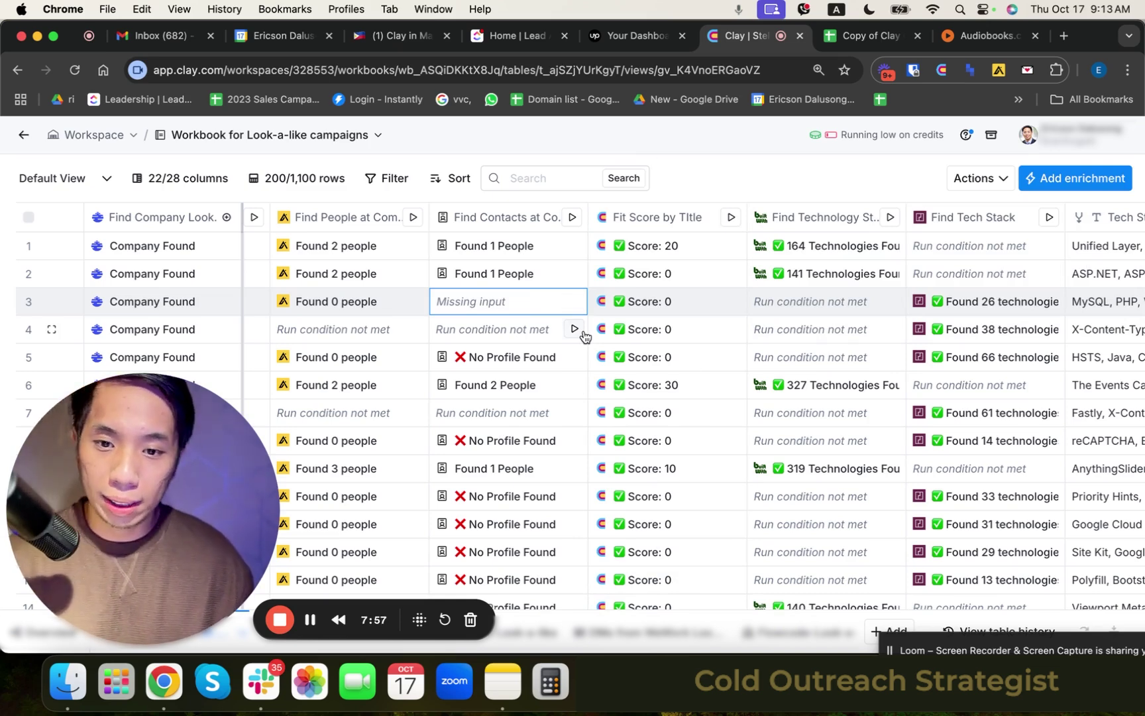
left_click(646, 224)
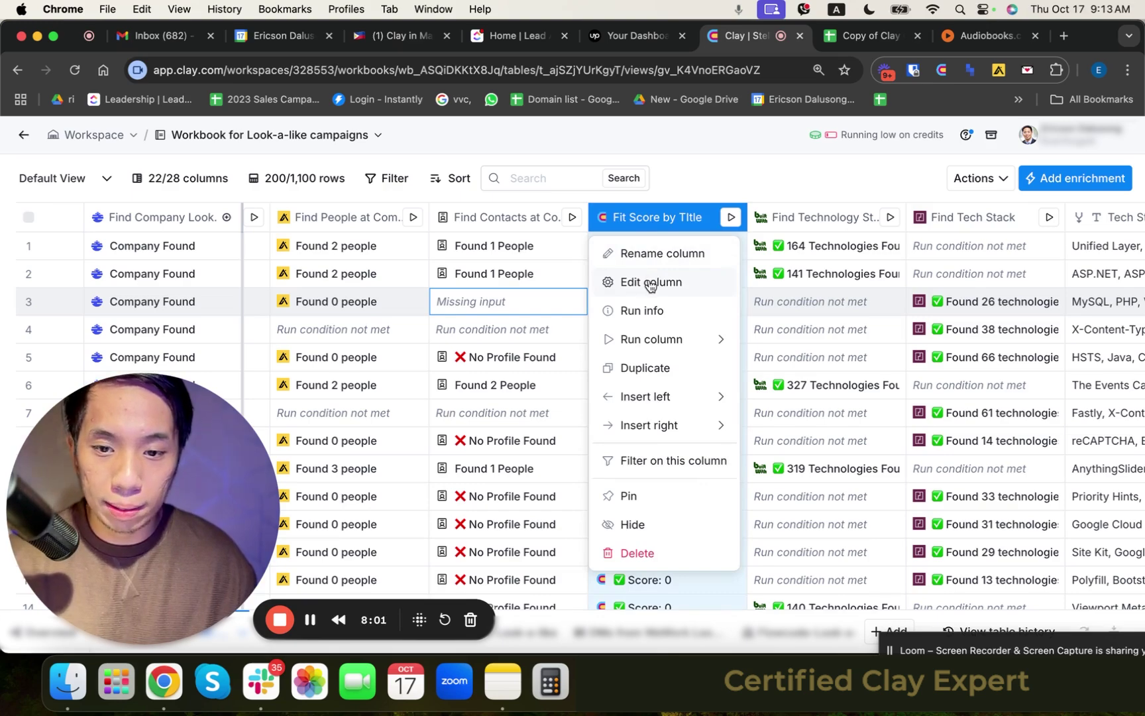
left_click(643, 284)
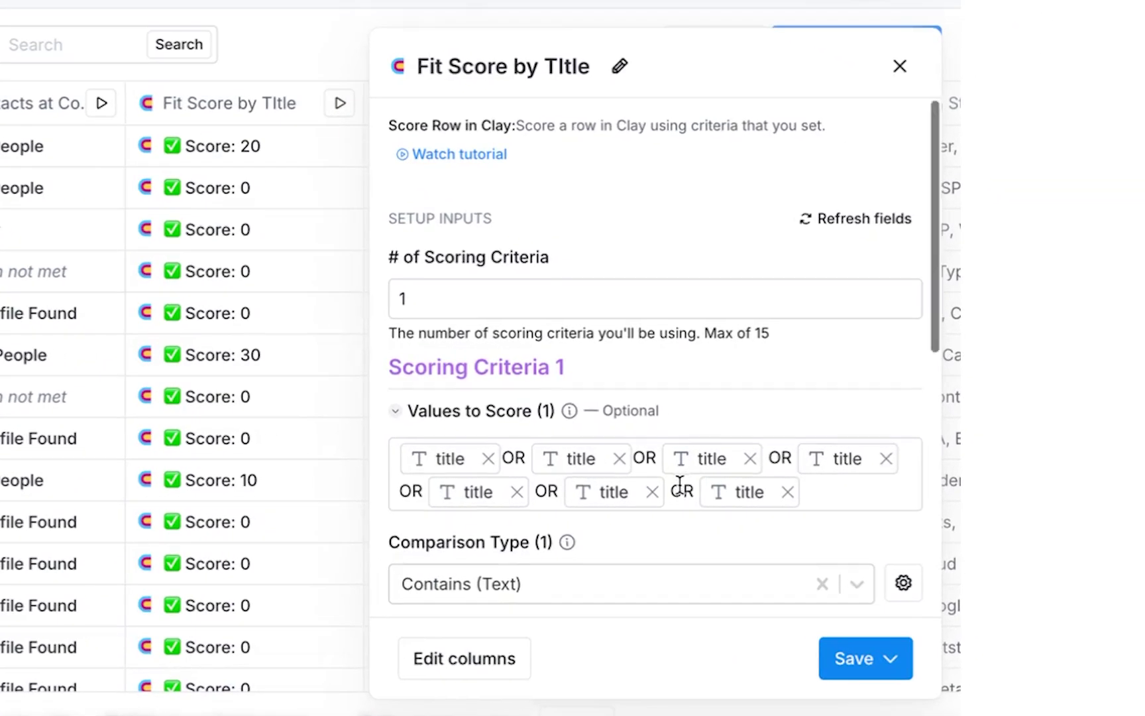
scroll(908, 472, "down", 1)
scroll(908, 471, "up", 1)
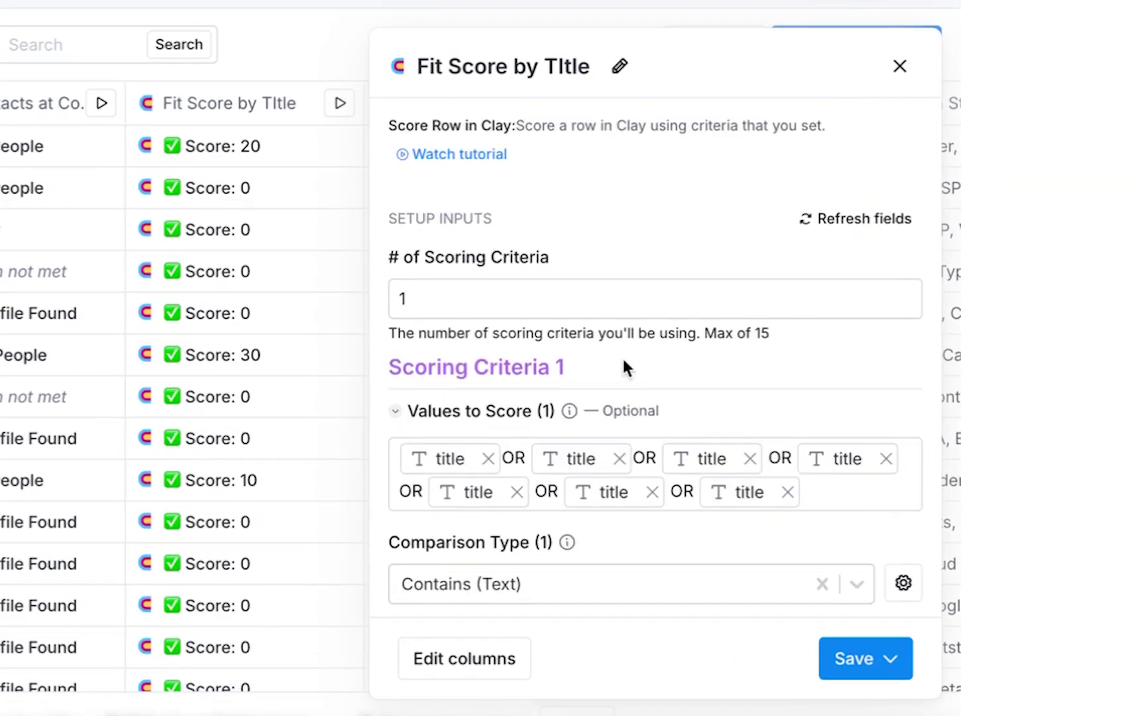
scroll(861, 437, "down", 1)
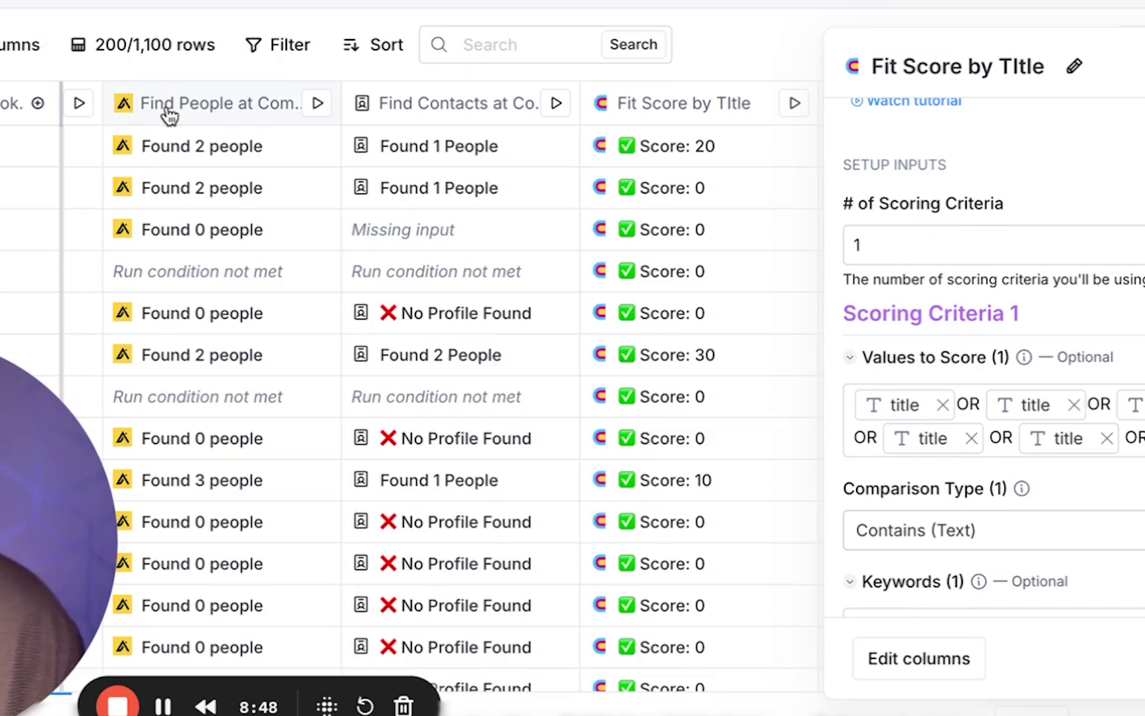
scroll(1069, 357, "down", 3)
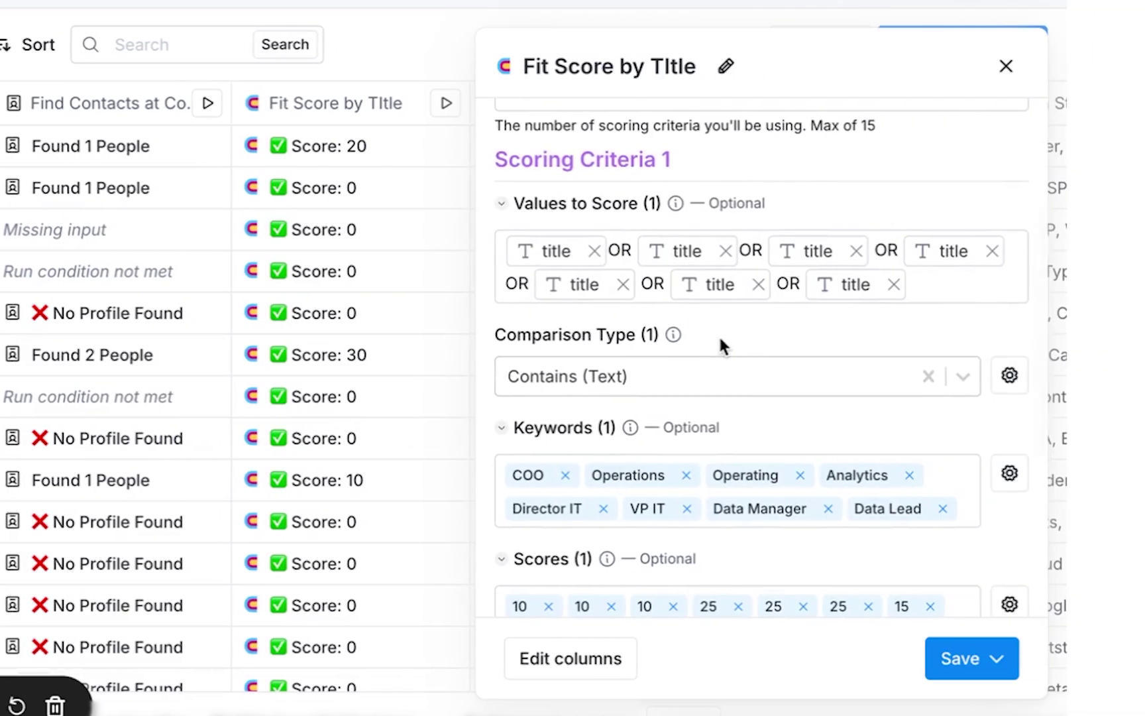
Step: Check the comparison type options, keeping Contains (Text), review the title keywords and their scores, and close the settings
left_click(1054, 372)
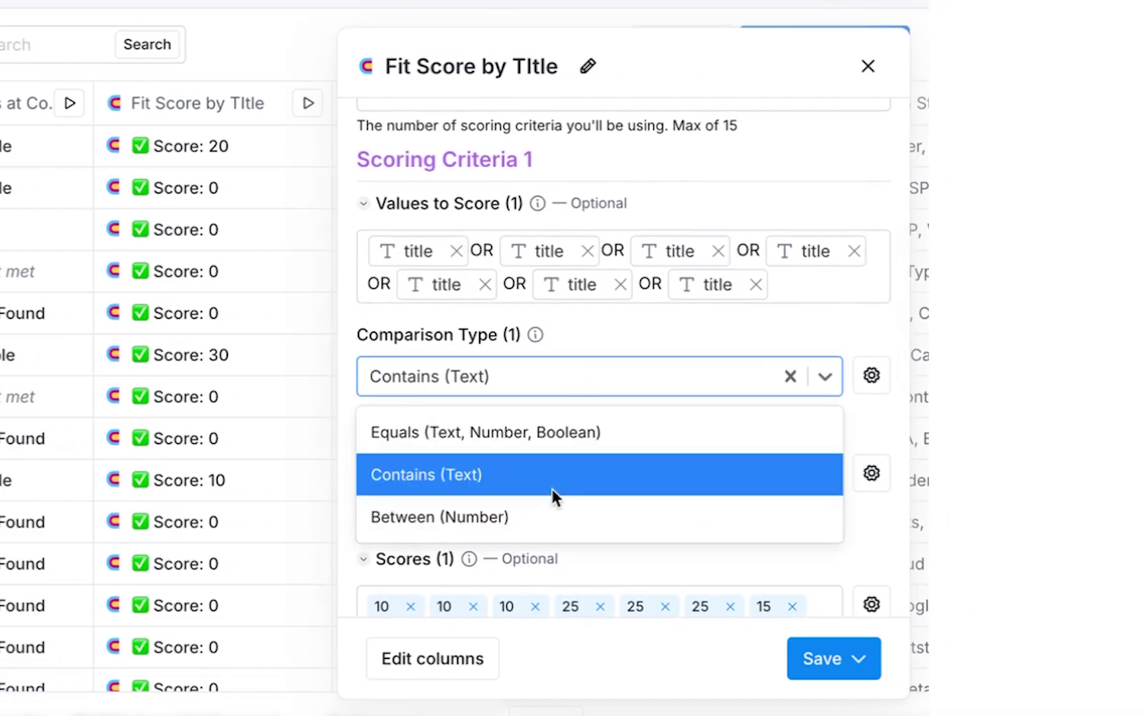
left_click(538, 473)
scroll(580, 480, "down", 1)
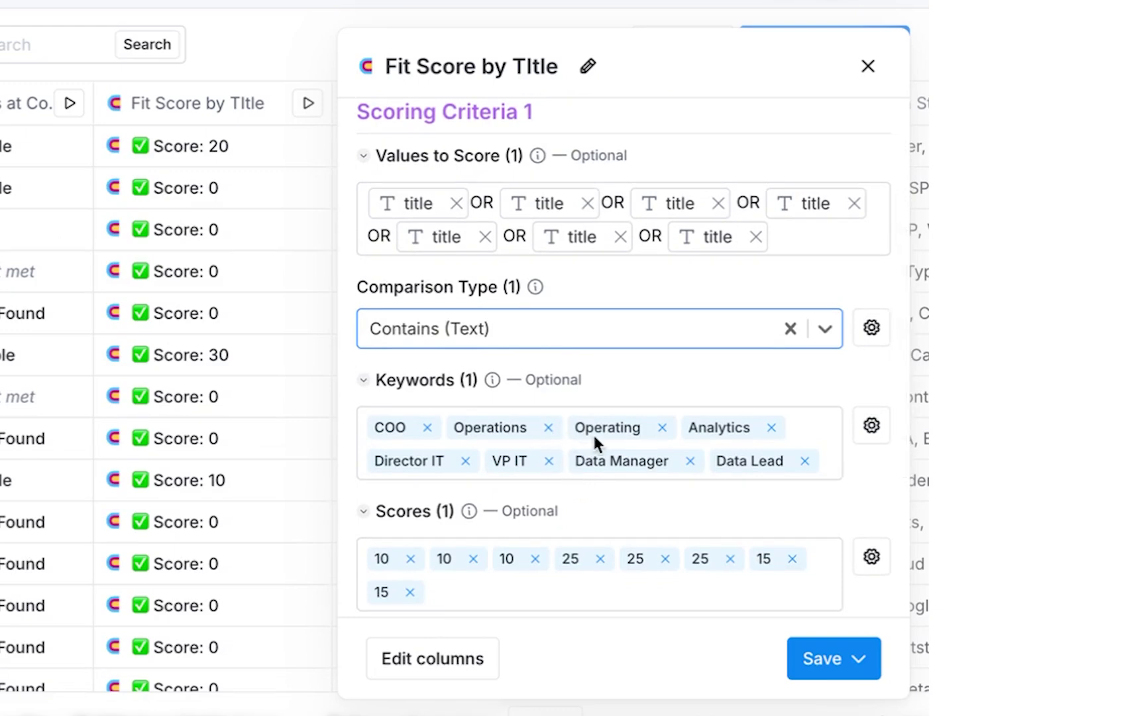
scroll(594, 443, "down", 1)
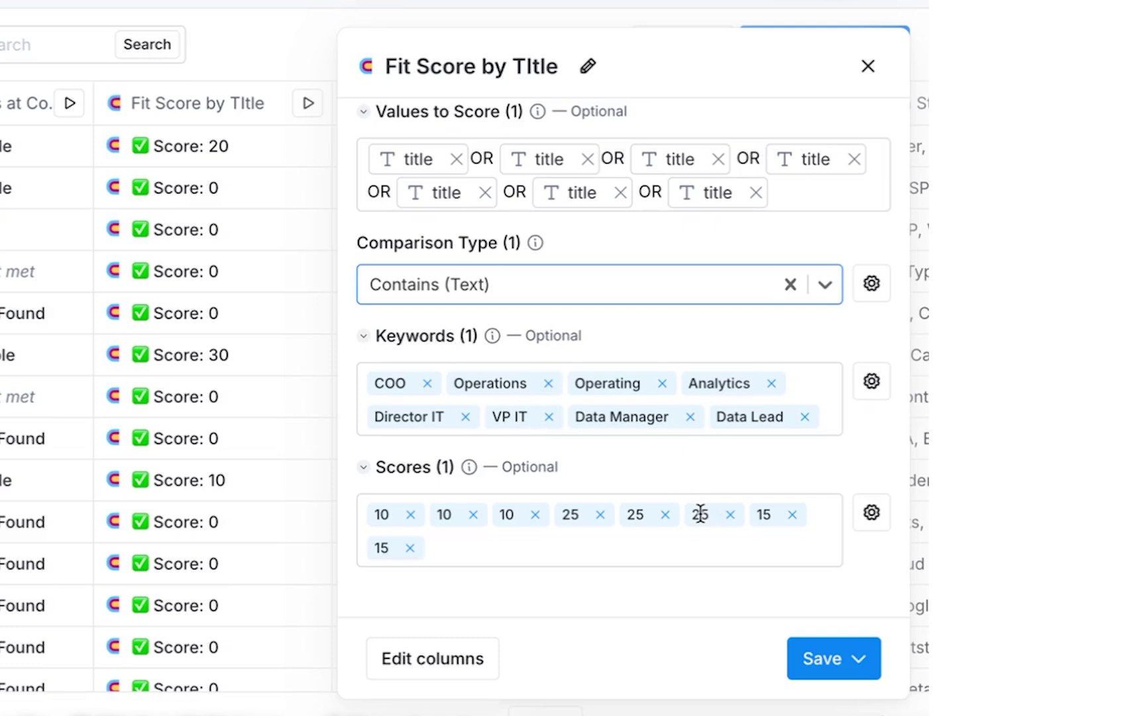
scroll(748, 570, "down", 2)
key("Escape")
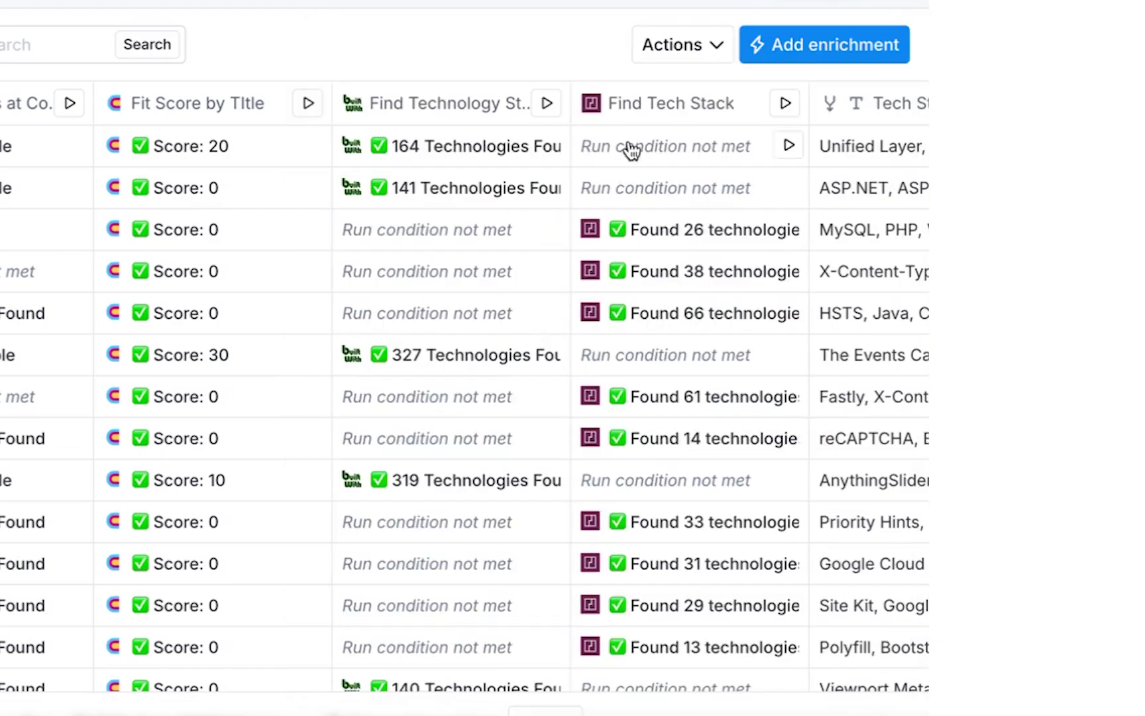
Step: Open the Fit Score by Tech Stack column's settings, review its keywords and scores, and close them
left_click(646, 109)
key("Escape")
left_click(447, 108)
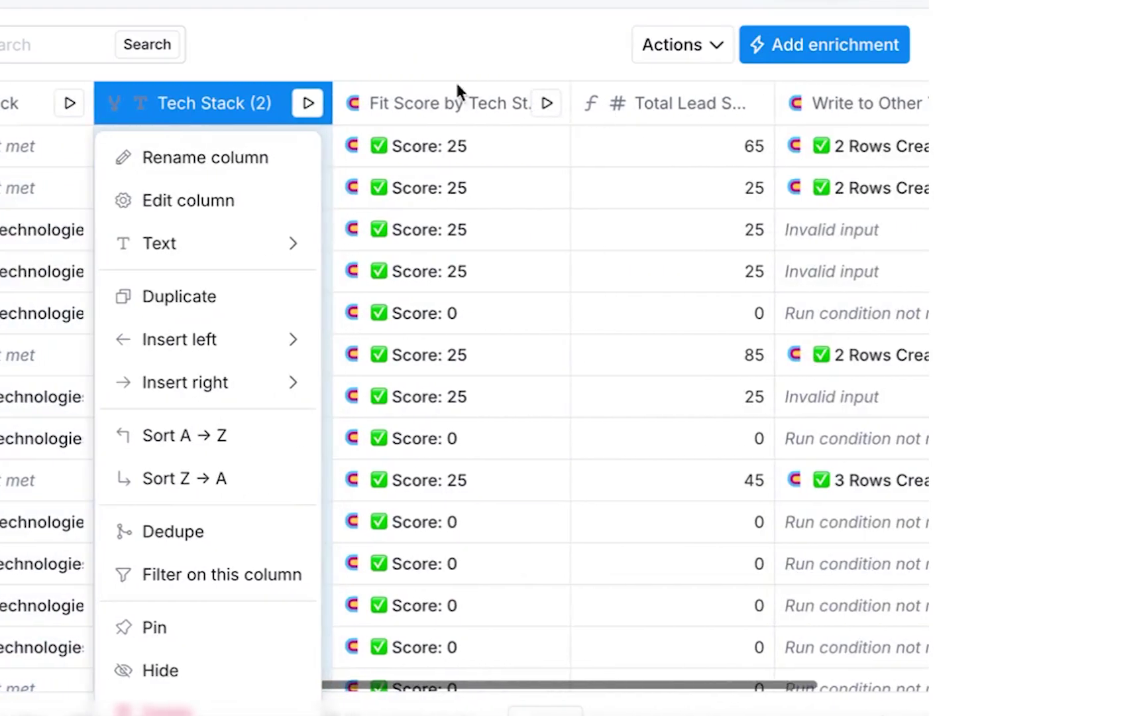
left_click(414, 101)
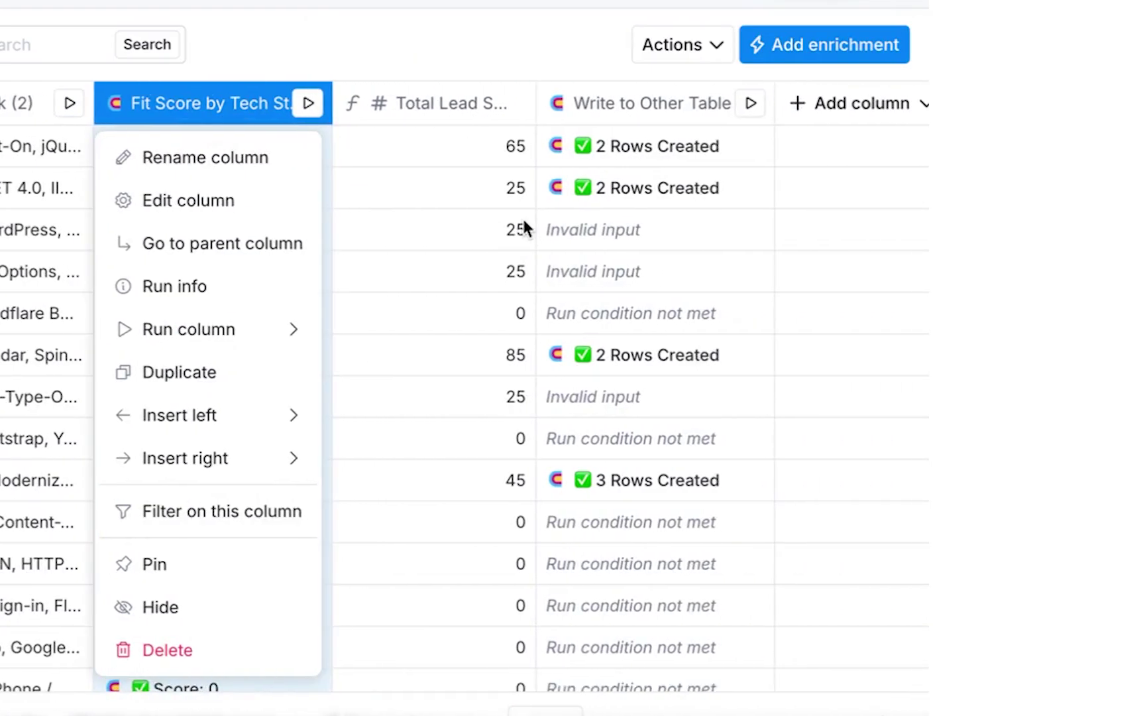
left_click(253, 207)
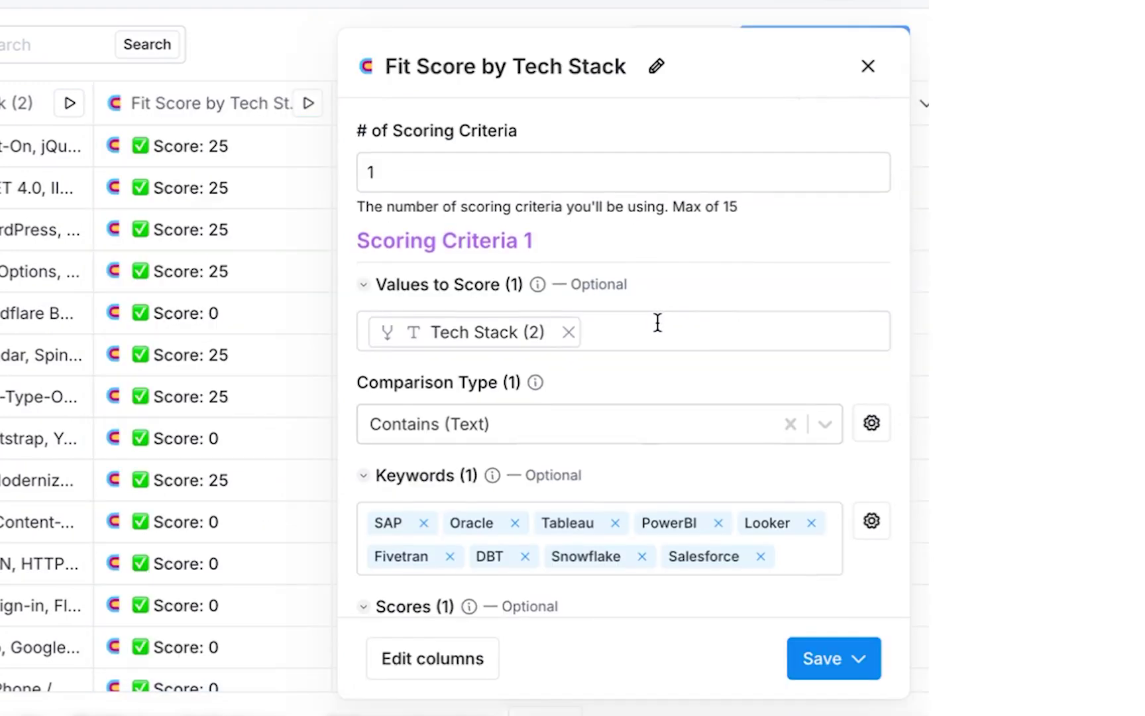
scroll(660, 323, "down", 1)
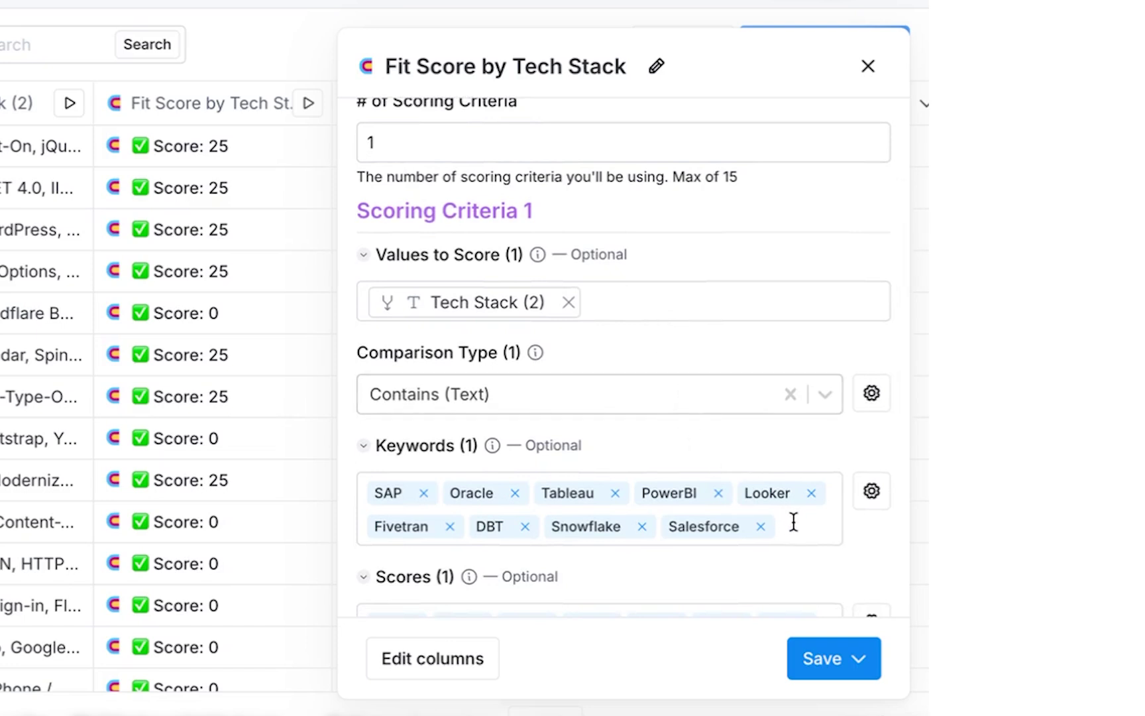
scroll(766, 528, "down", 5)
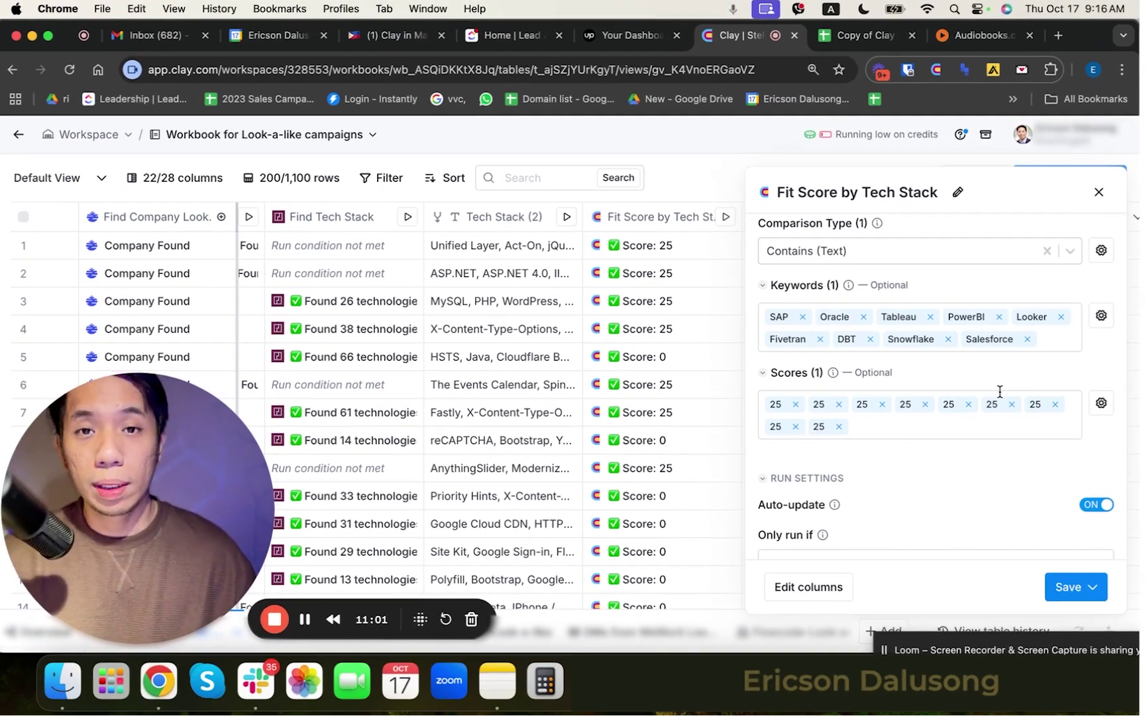
left_click(1105, 194)
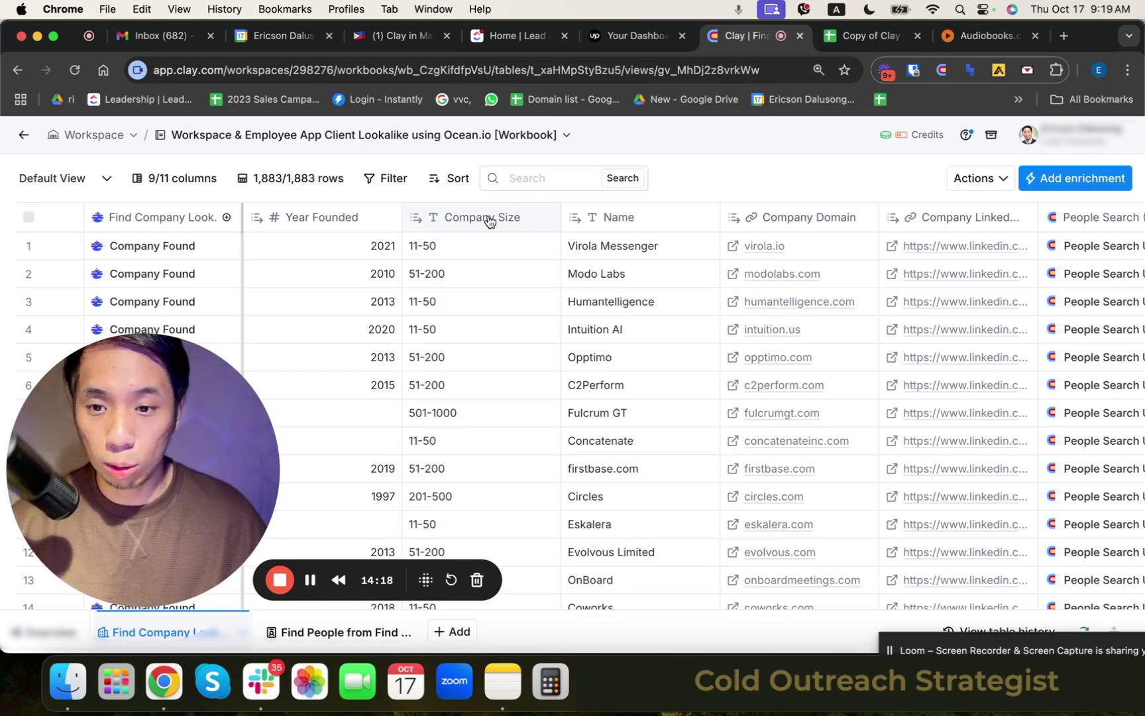
Step: Insert a Score Row in Clay enrichment immediately after the Company Size column, finding it with the search term "score"
left_click(489, 221)
mouse_move(468, 434)
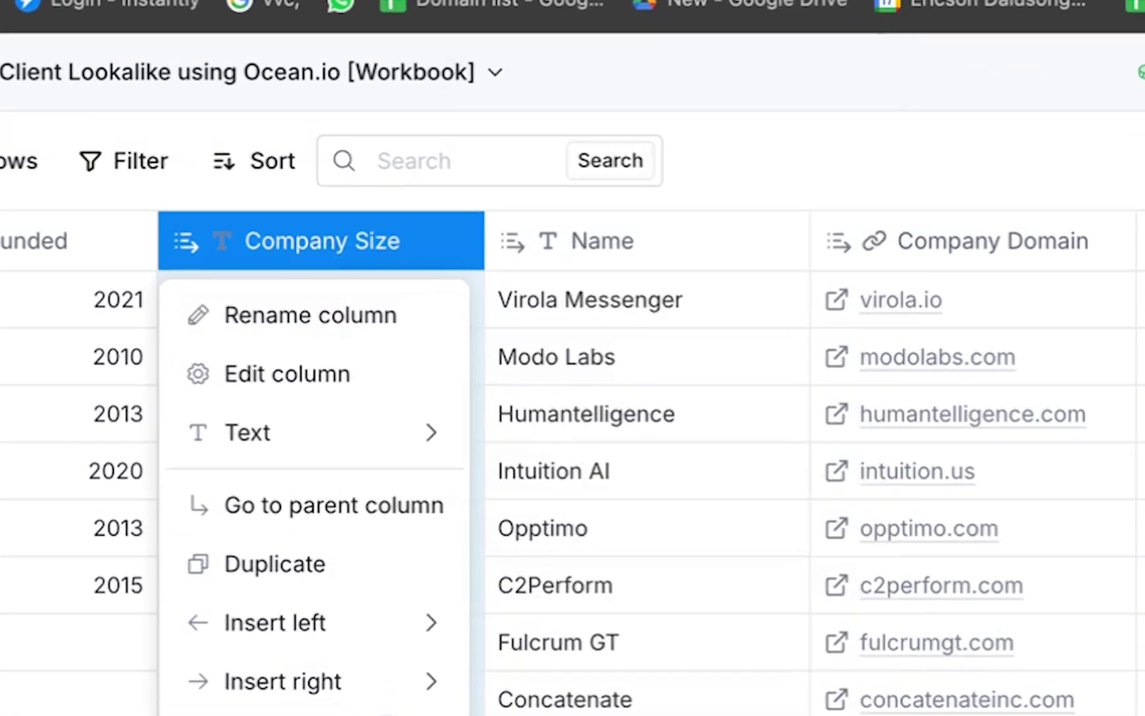
mouse_move(424, 681)
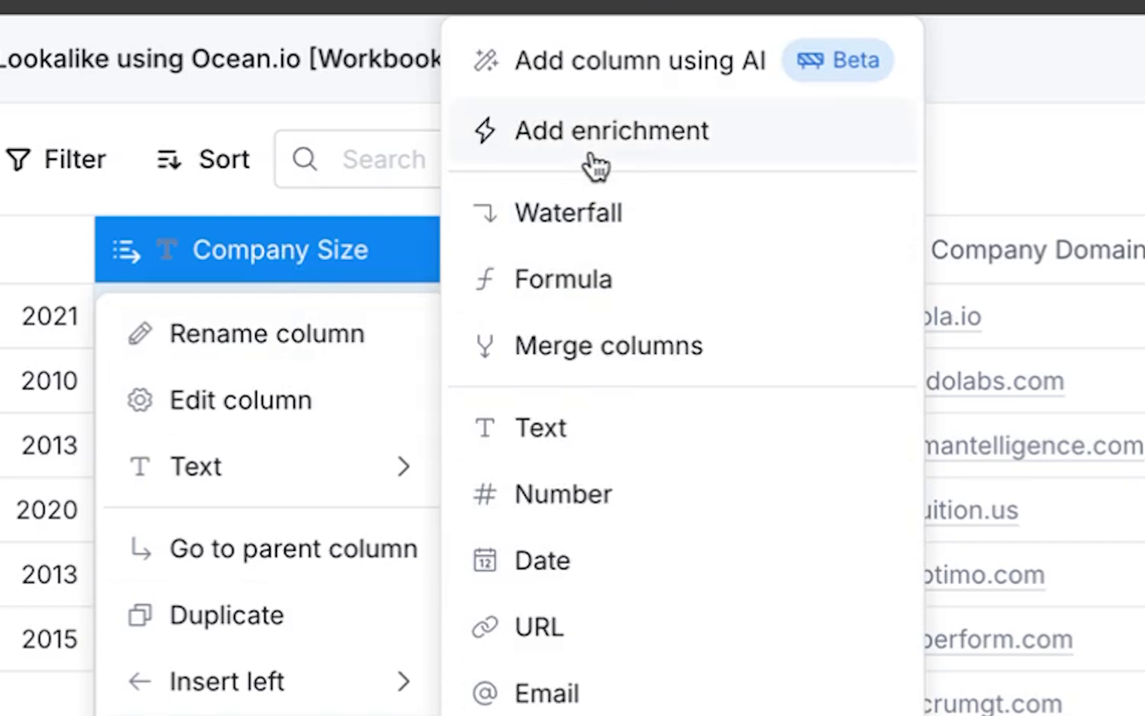
left_click(633, 89)
type("score")
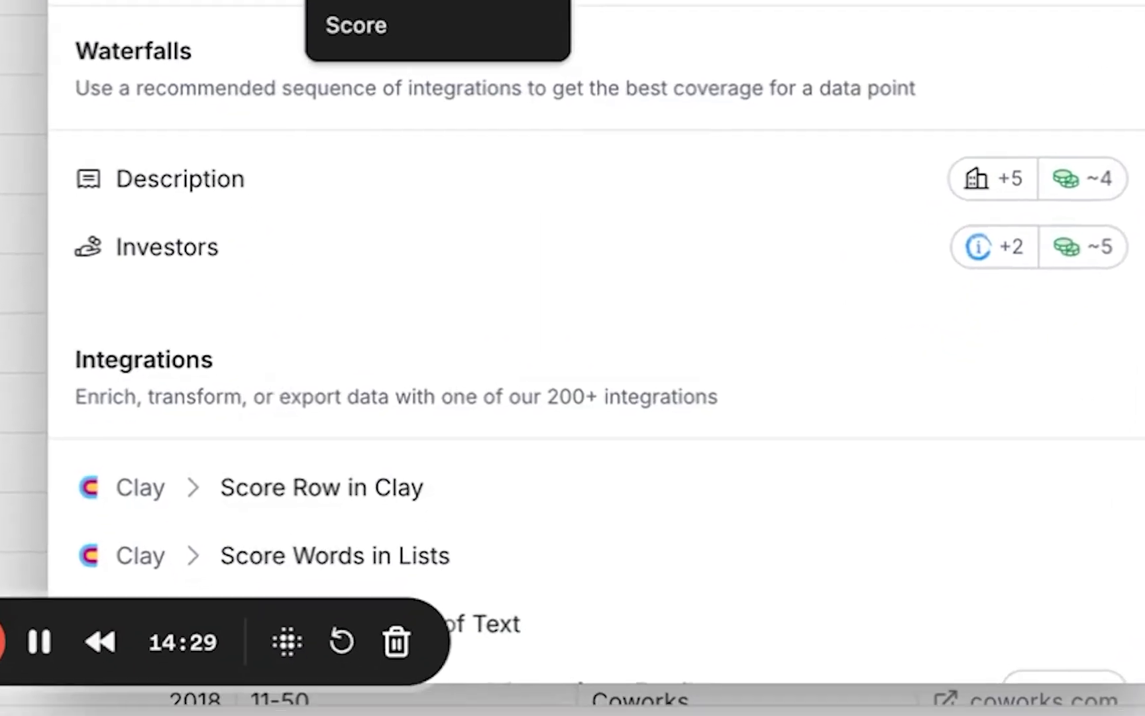
scroll(484, 656, "down", 3)
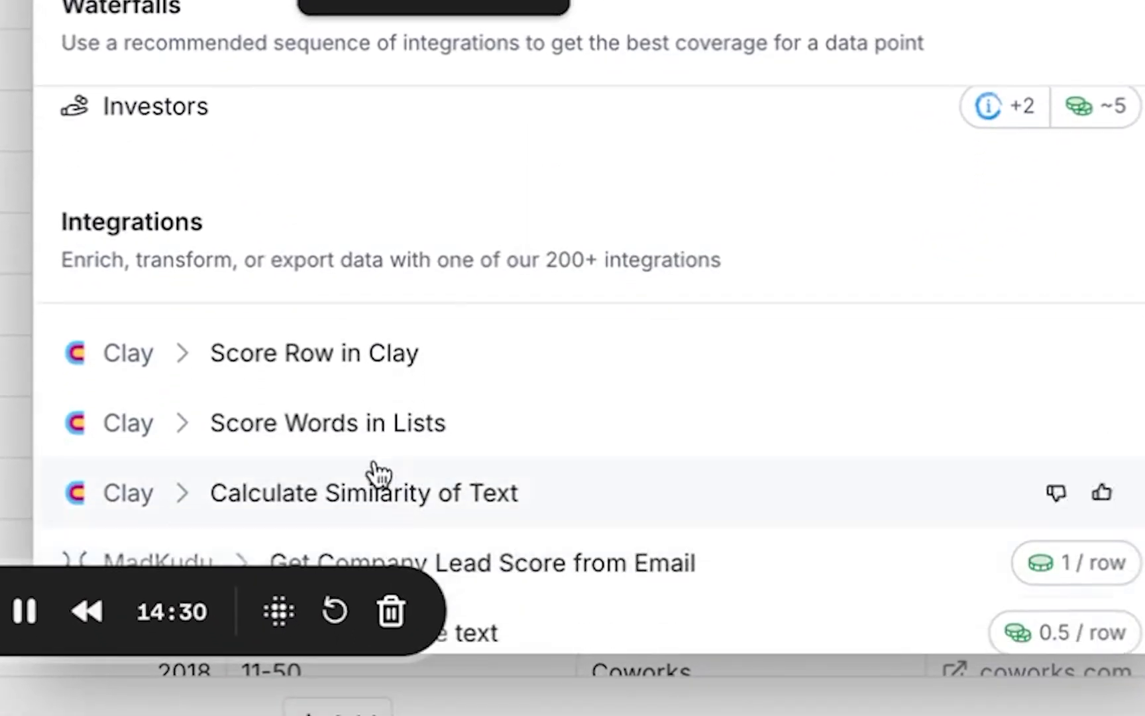
left_click(292, 364)
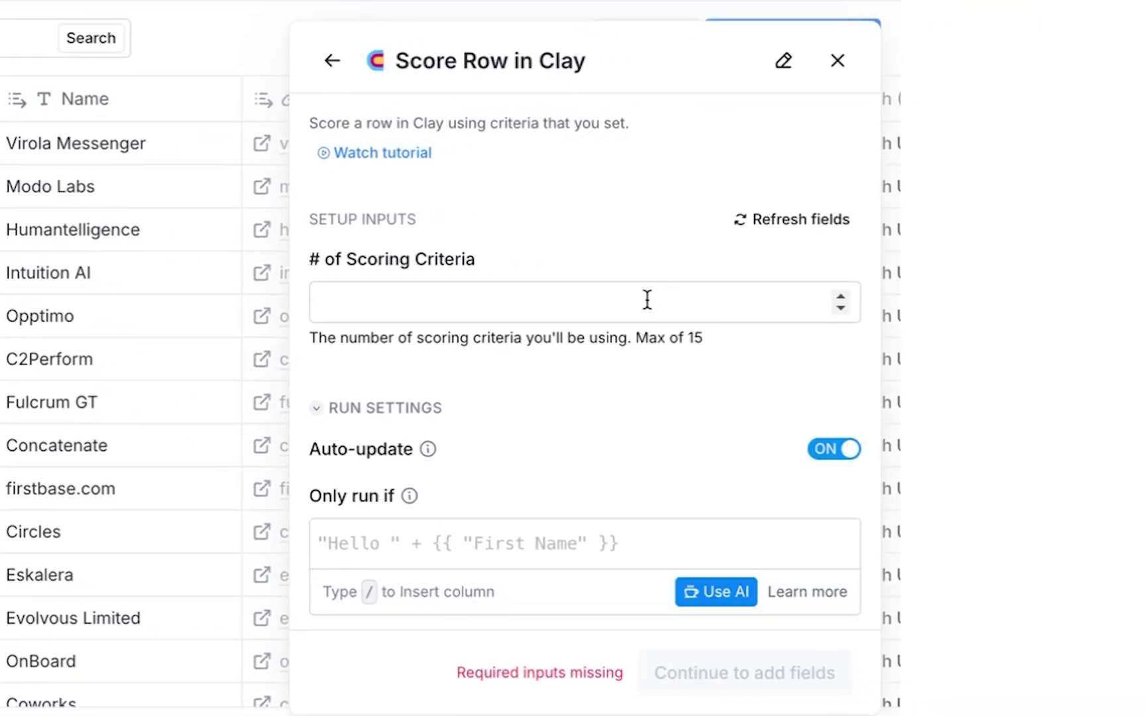
Step: Set the number of scoring criteria to 1 and use the Company Size column as criterion 1's value to score
left_click(647, 299)
type("1")
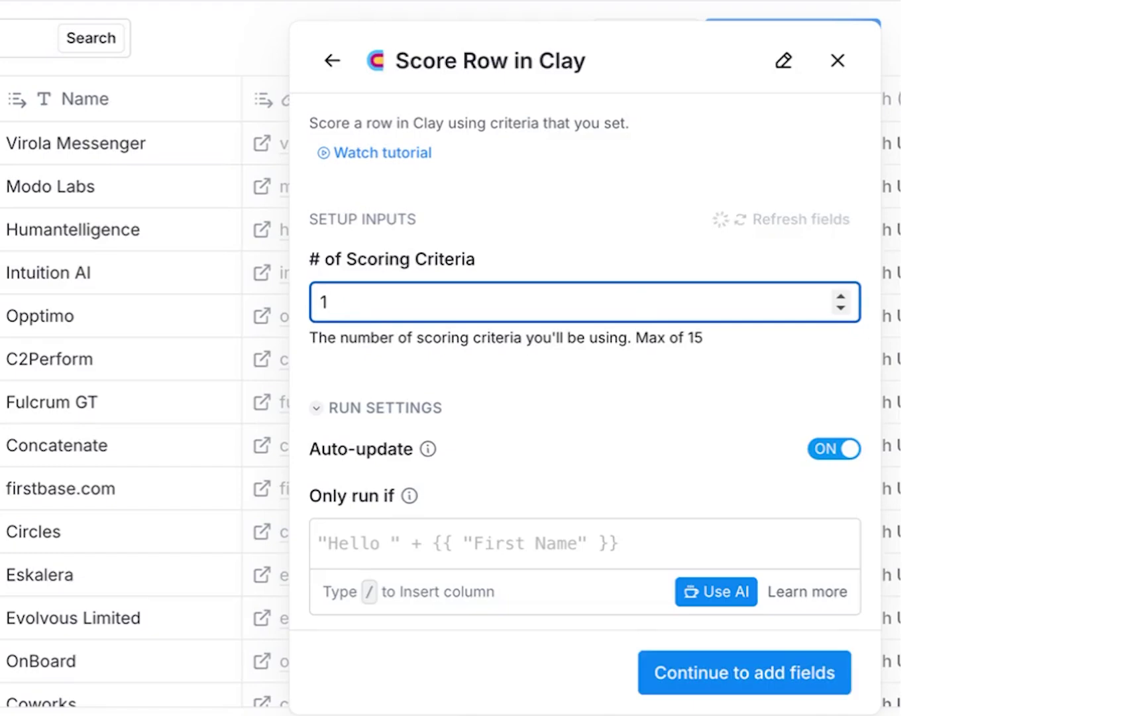
scroll(630, 414, "down", 2)
left_click(316, 318)
left_click(403, 358)
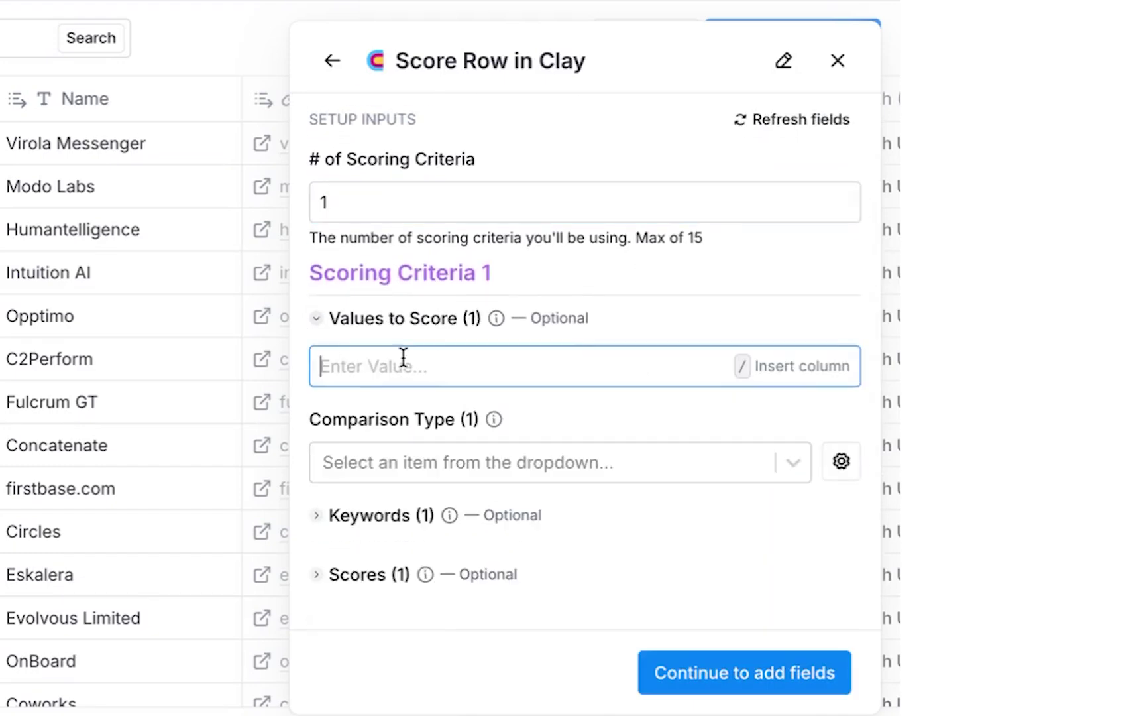
type("/")
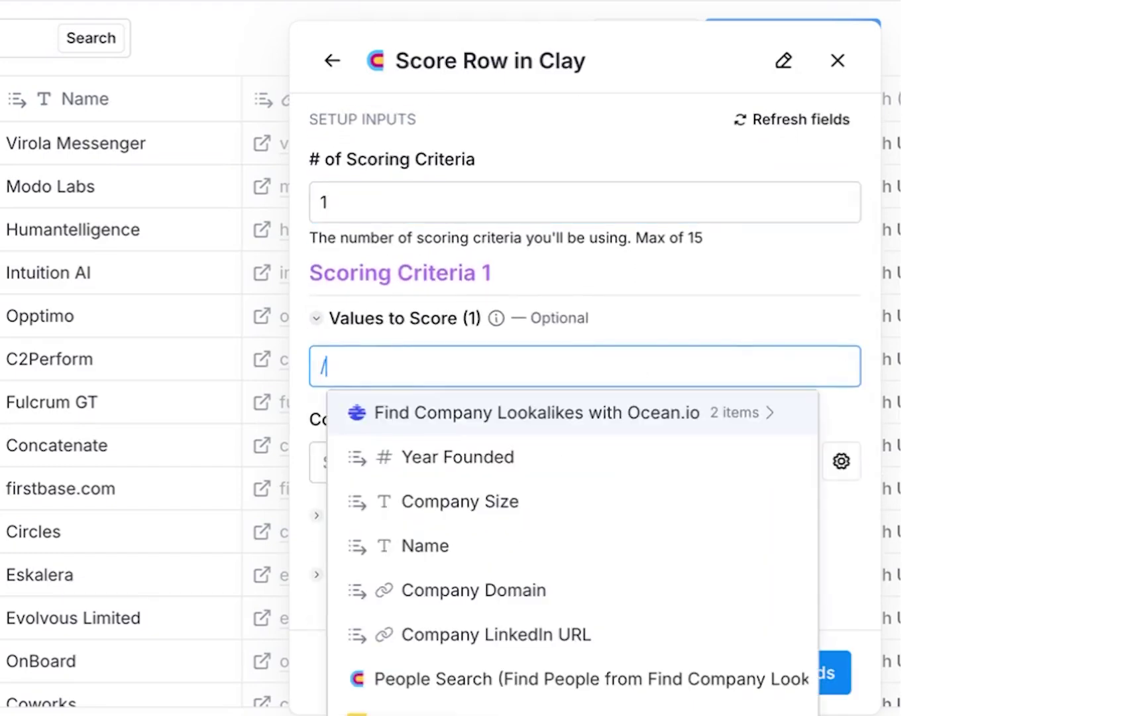
left_click(450, 512)
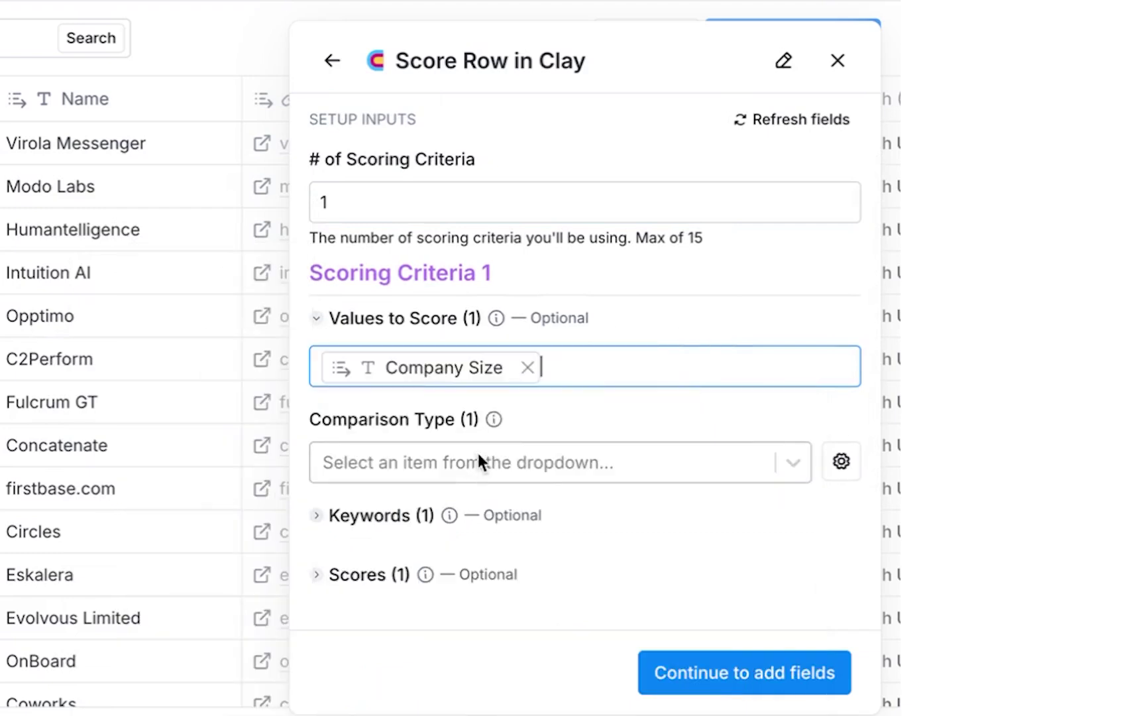
Step: Set criterion 1's comparison type to Equals (Text, Number, Boolean) and its keyword to 11-50
scroll(517, 450, "down", 1)
left_click(409, 397)
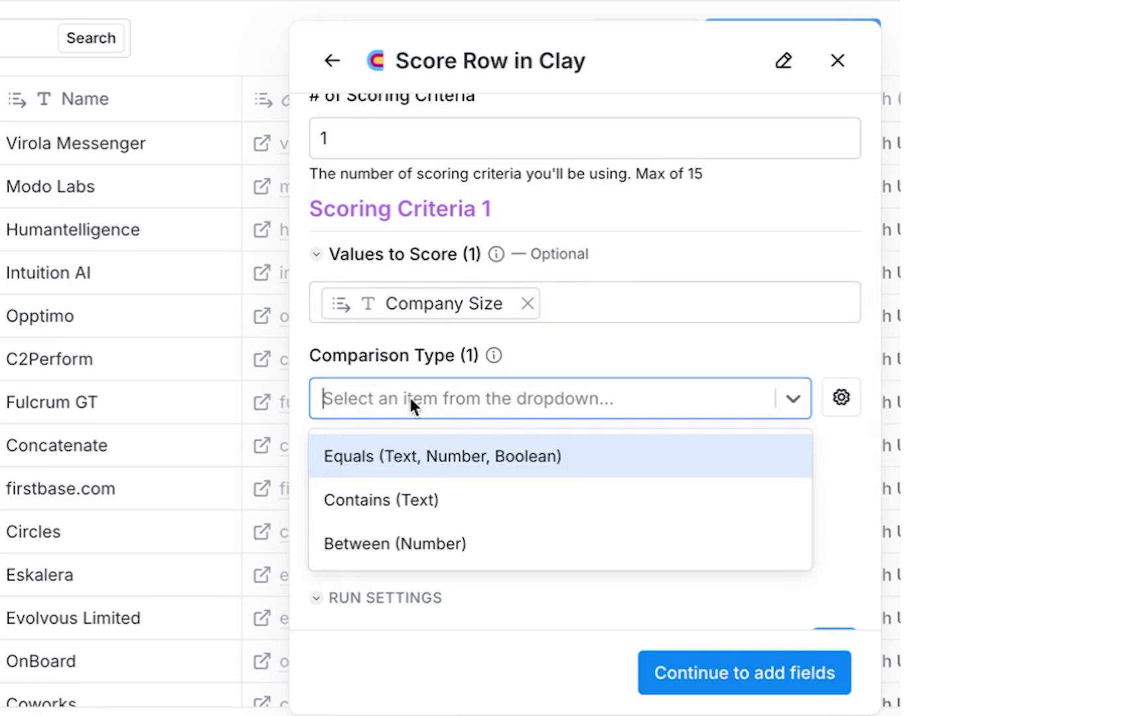
left_click(403, 463)
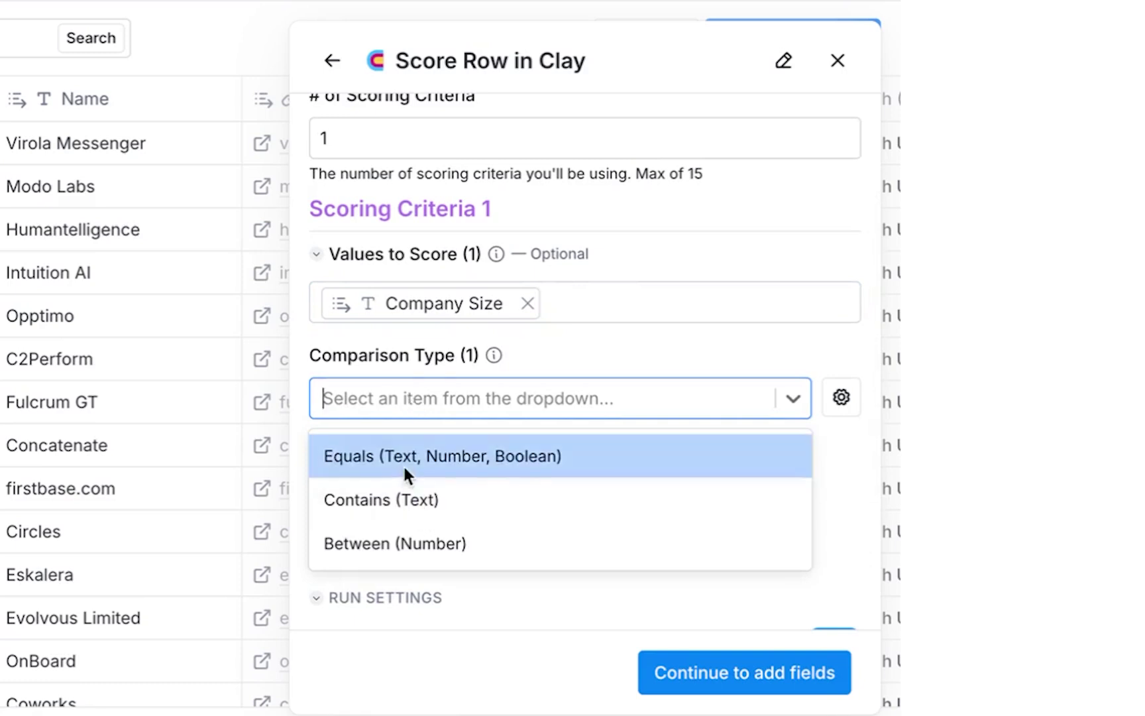
left_click(331, 456)
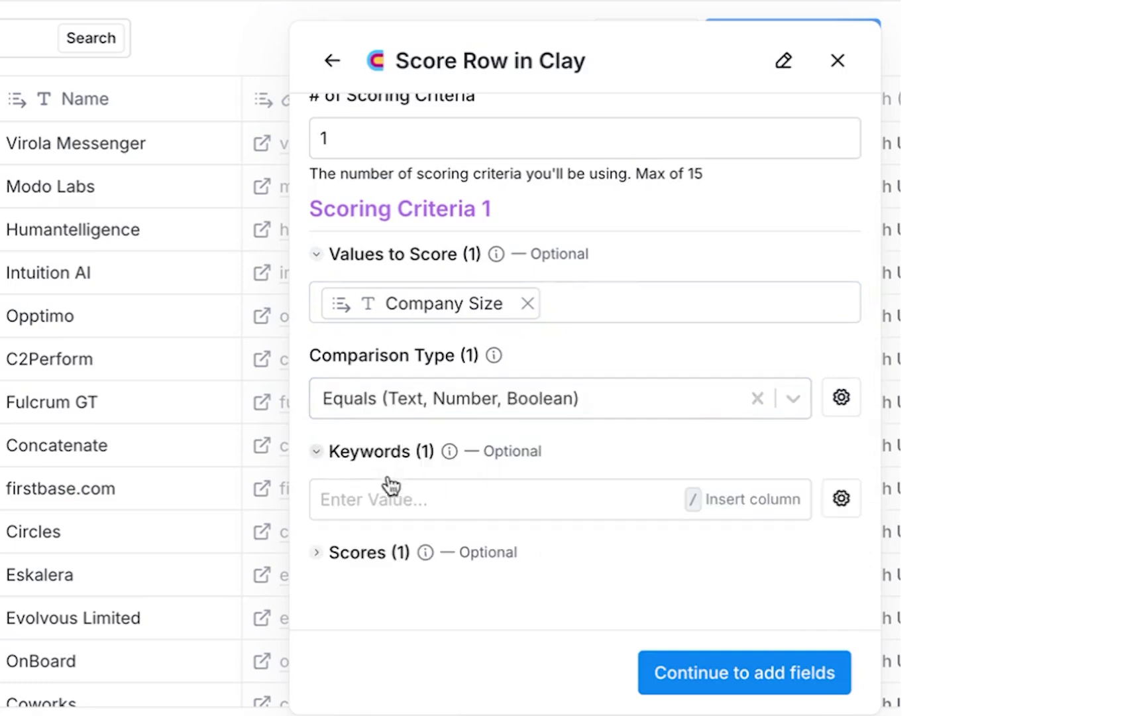
left_click(378, 493)
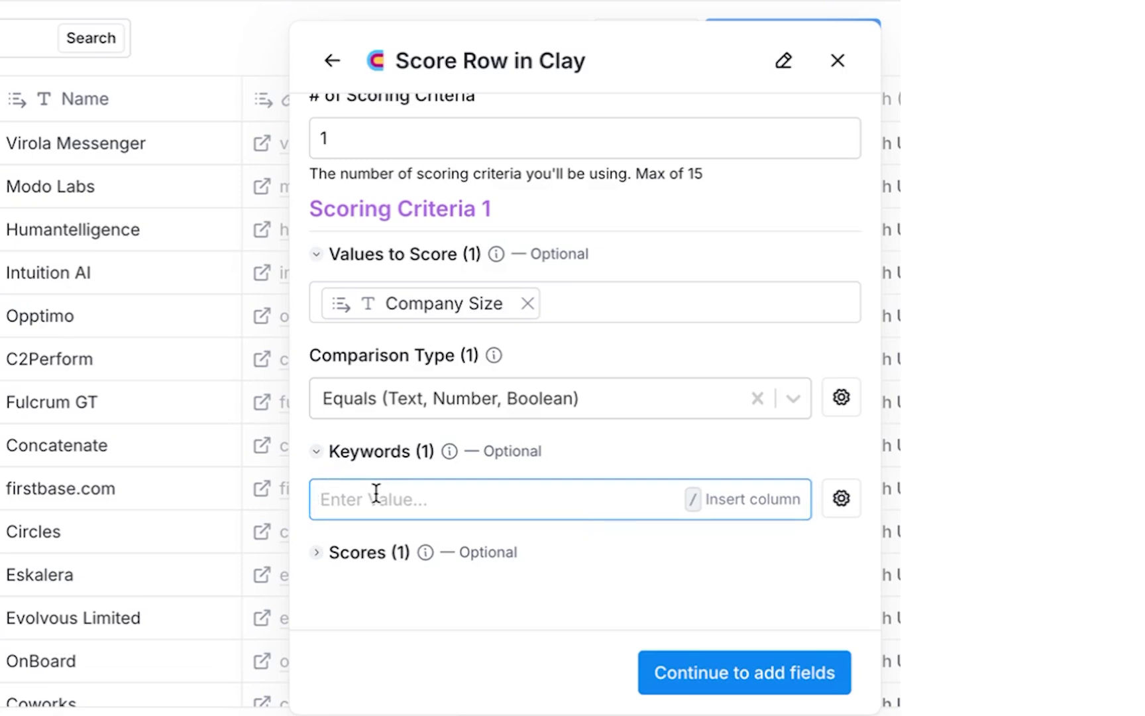
type("1")
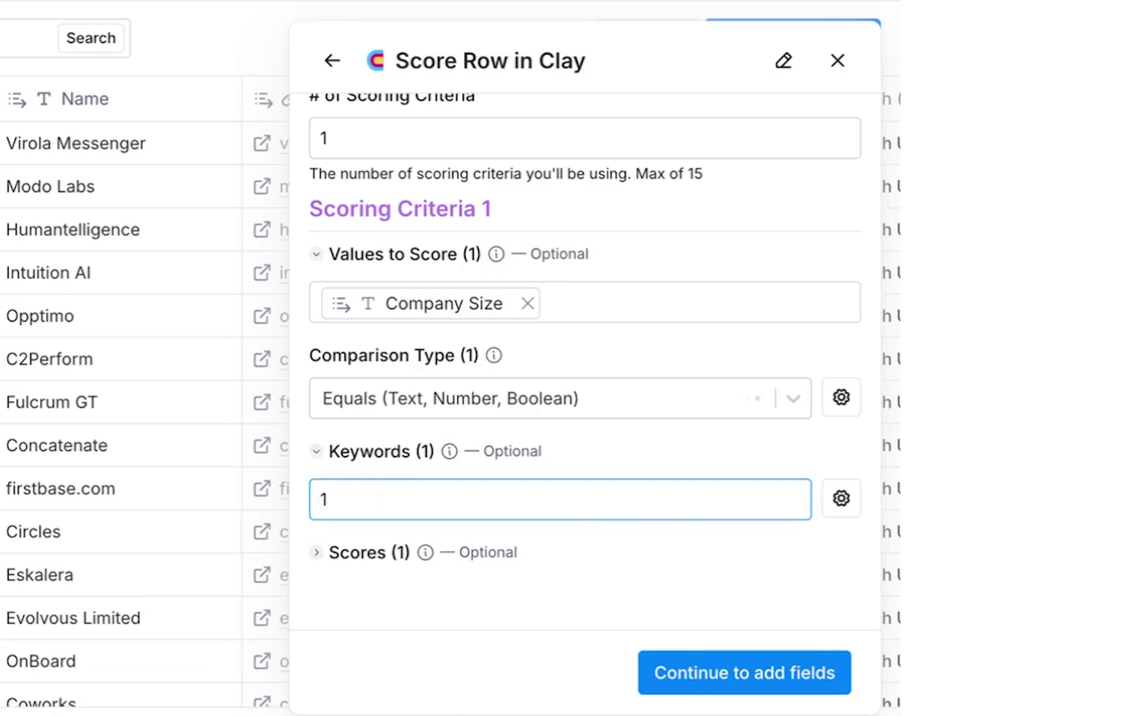
type("1-50")
Step: Give criterion 1 a score of 50 and save the enrichment without running it or adding data columns
left_click(369, 552)
scroll(464, 463, "down", 3)
left_click(383, 430)
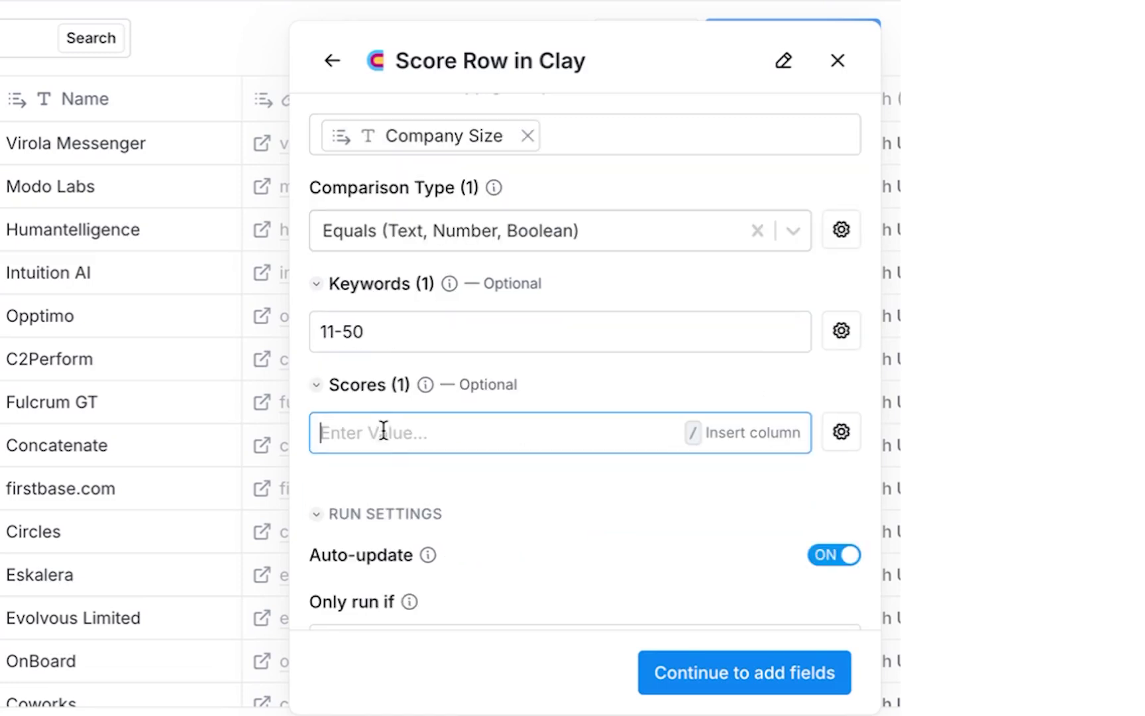
type("50")
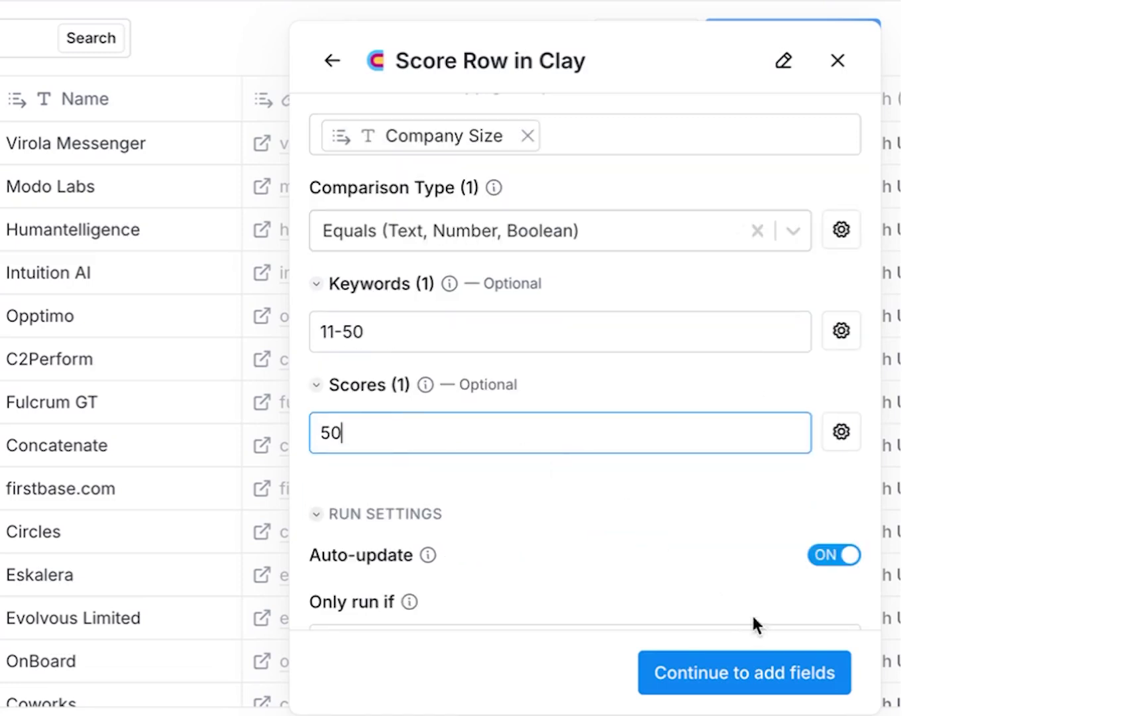
left_click(782, 674)
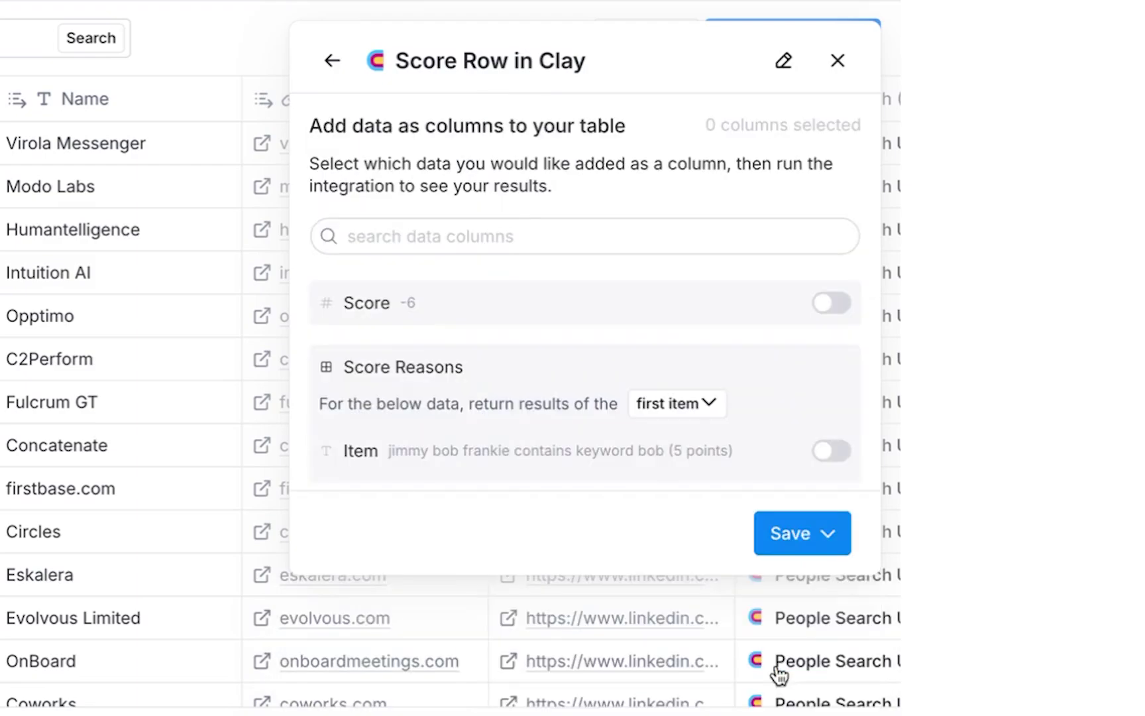
left_click(812, 538)
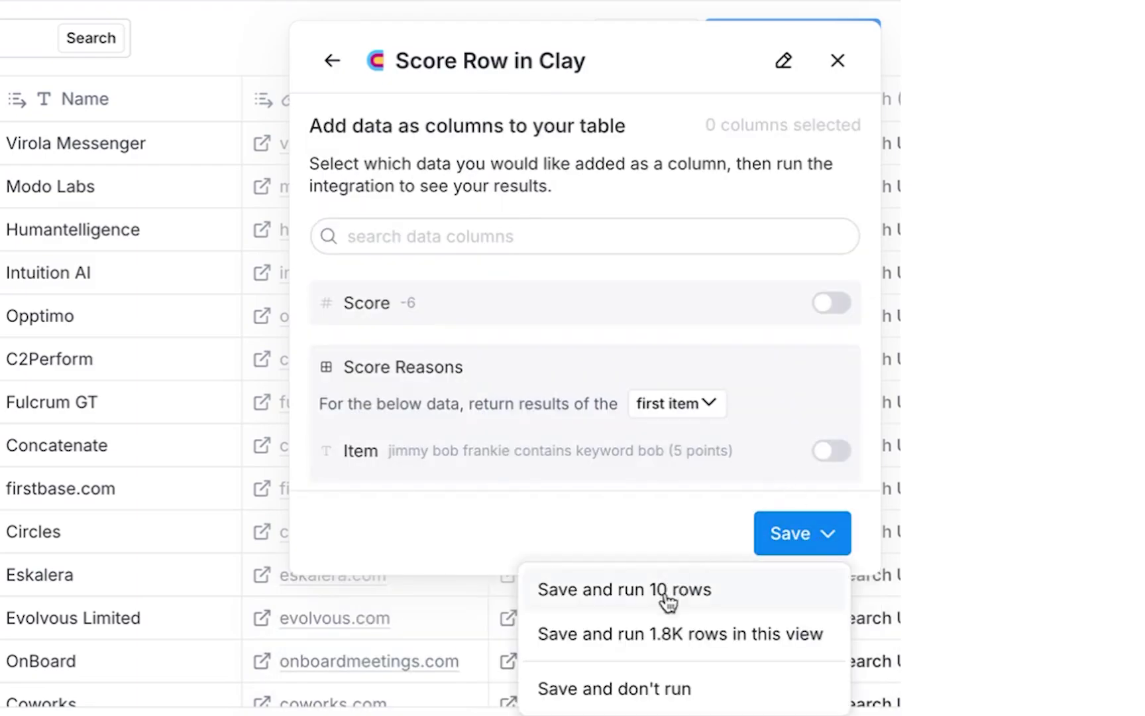
left_click(637, 692)
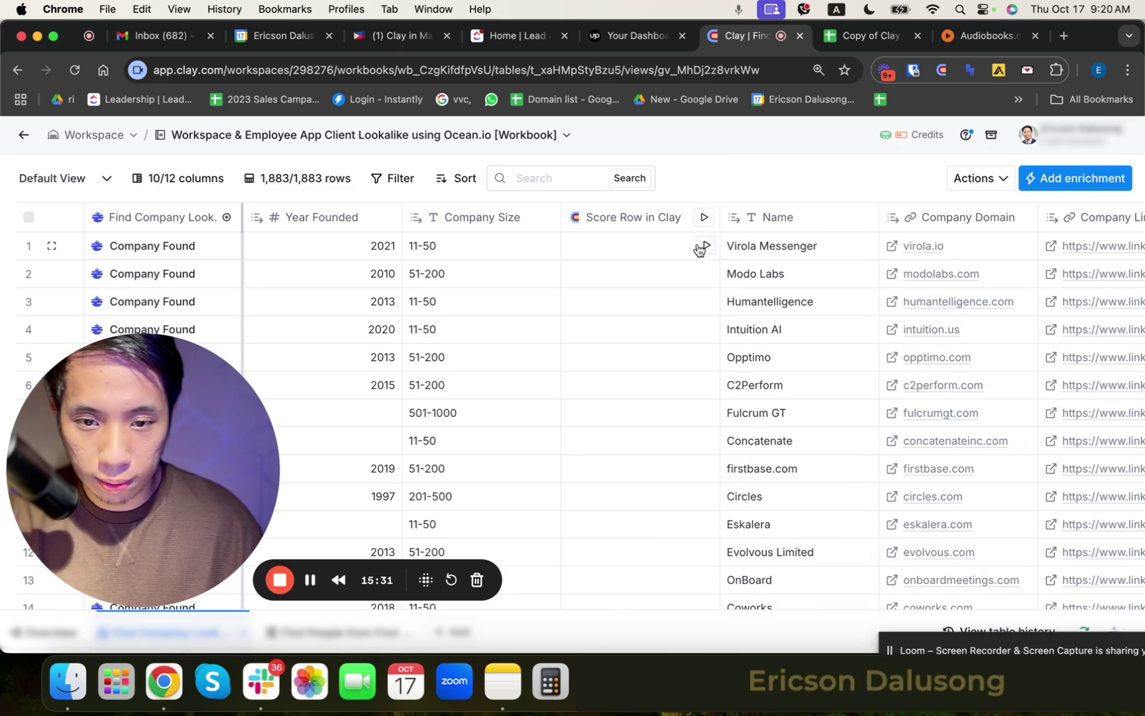
Step: Run the Score Row in Clay enrichment on rows 1, 3 and 4, the companies sized 11-50
left_click(702, 248)
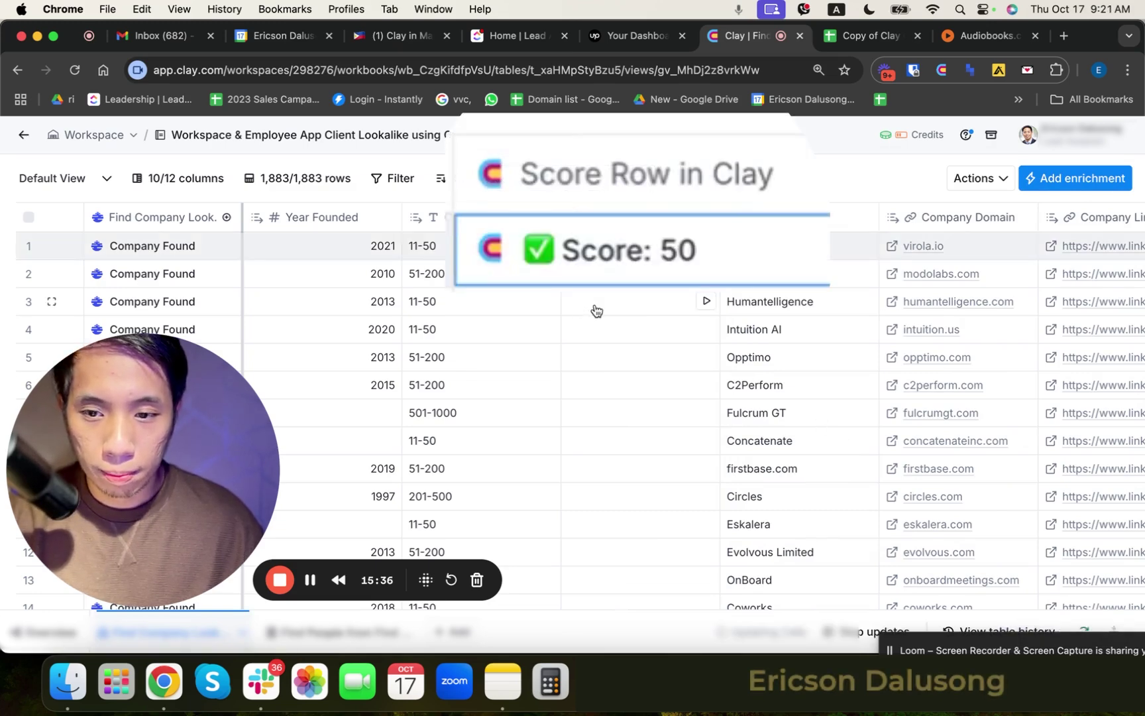
left_click(707, 302)
left_click(706, 331)
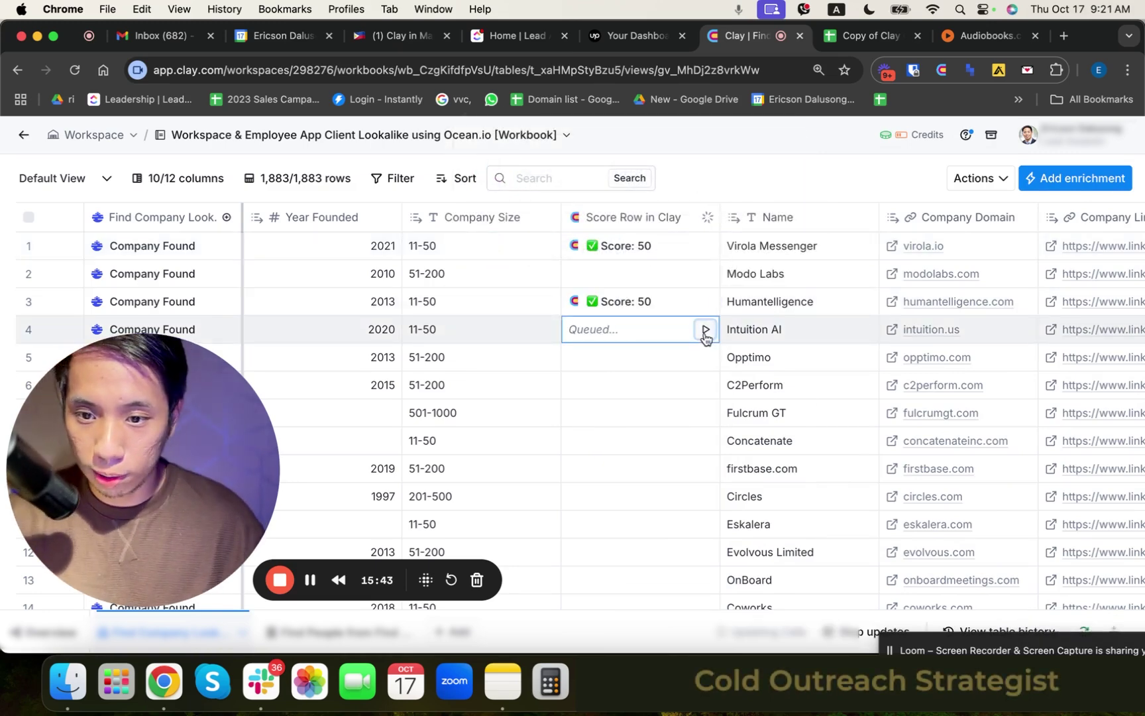
Step: Edit the Score Row in Clay column and set its number of scoring criteria to 2
left_click(630, 225)
left_click(625, 281)
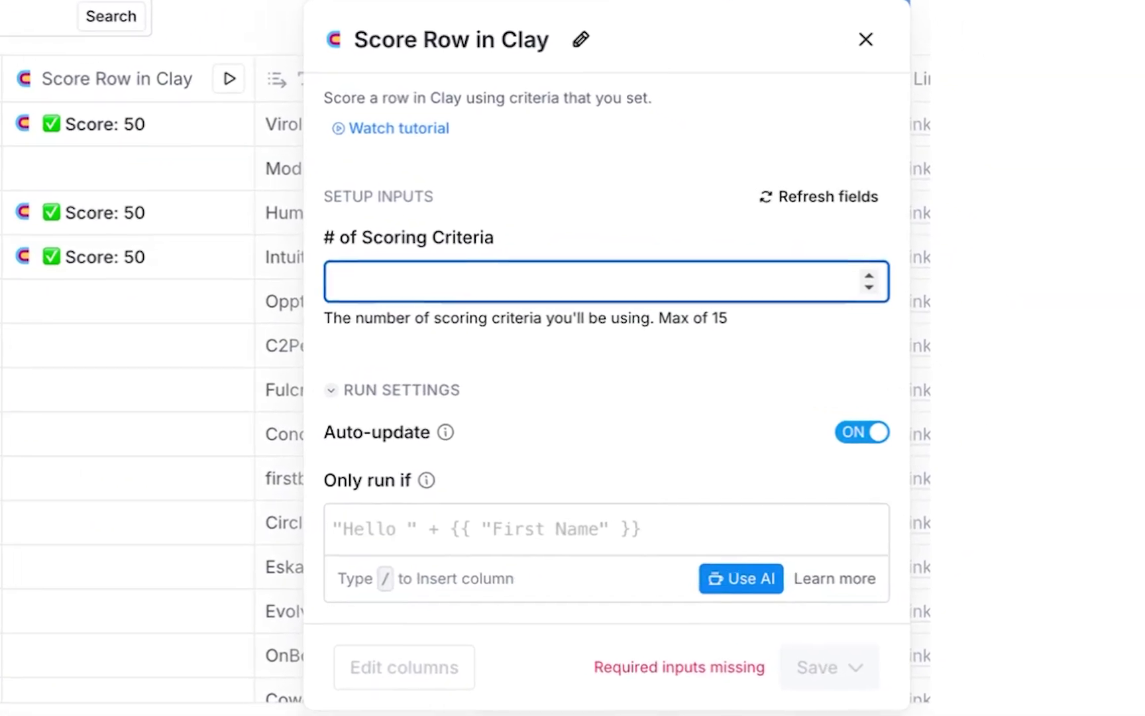
type("2")
scroll(487, 371, "down", 2)
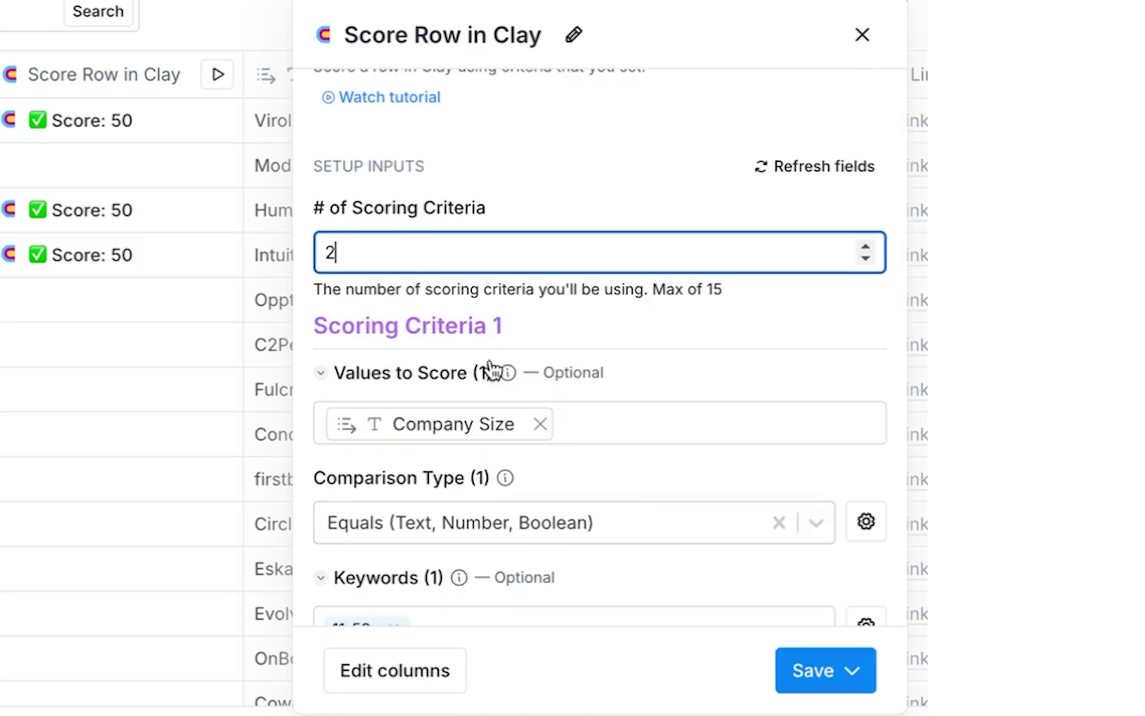
Step: Set criterion 2's comparison type to Contains (Text) and use the Company Size column as its value to score
scroll(523, 397, "down", 7)
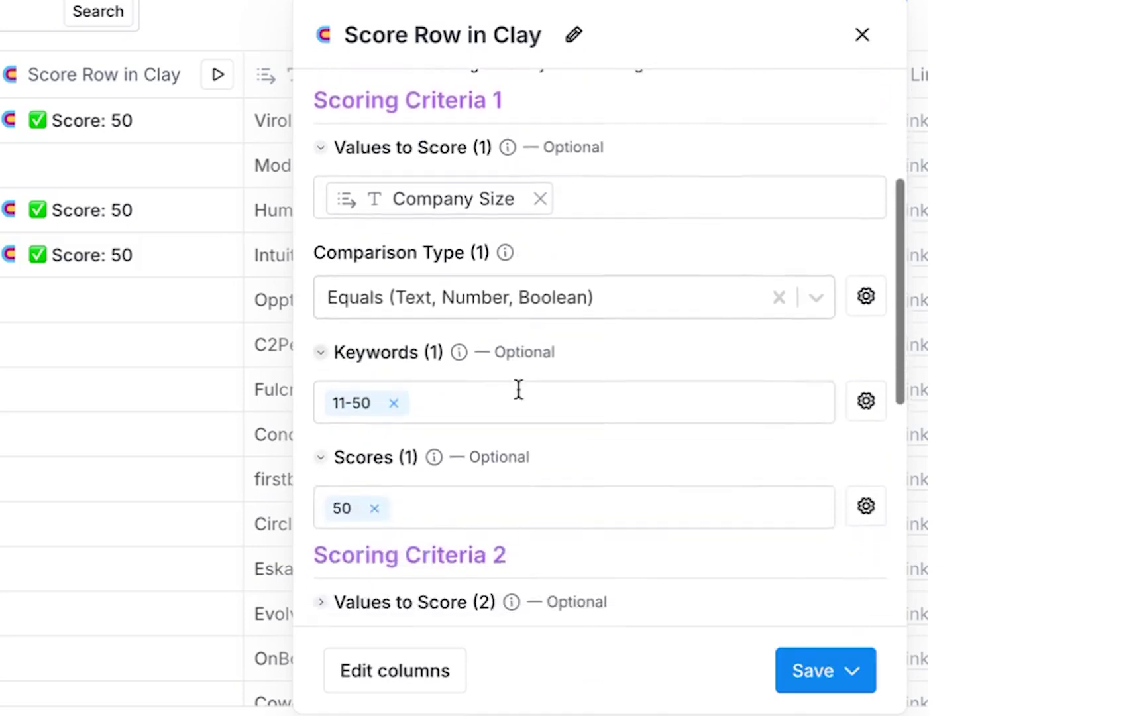
left_click(491, 399)
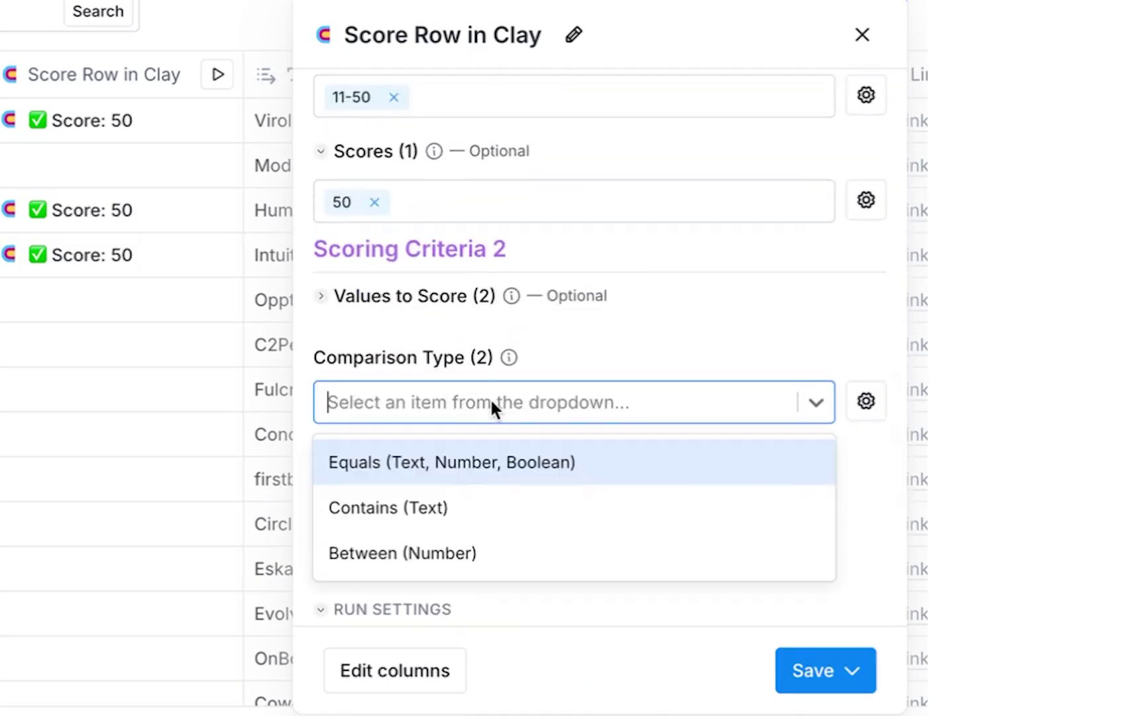
left_click(450, 507)
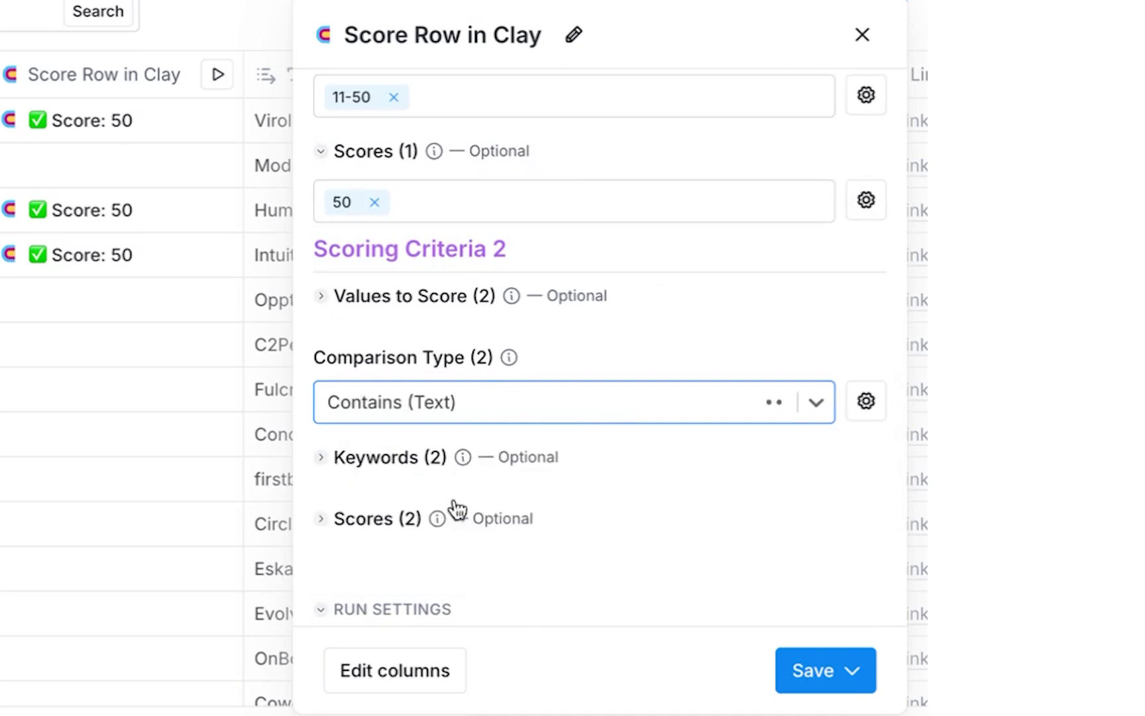
left_click(462, 297)
left_click(391, 344)
type("/")
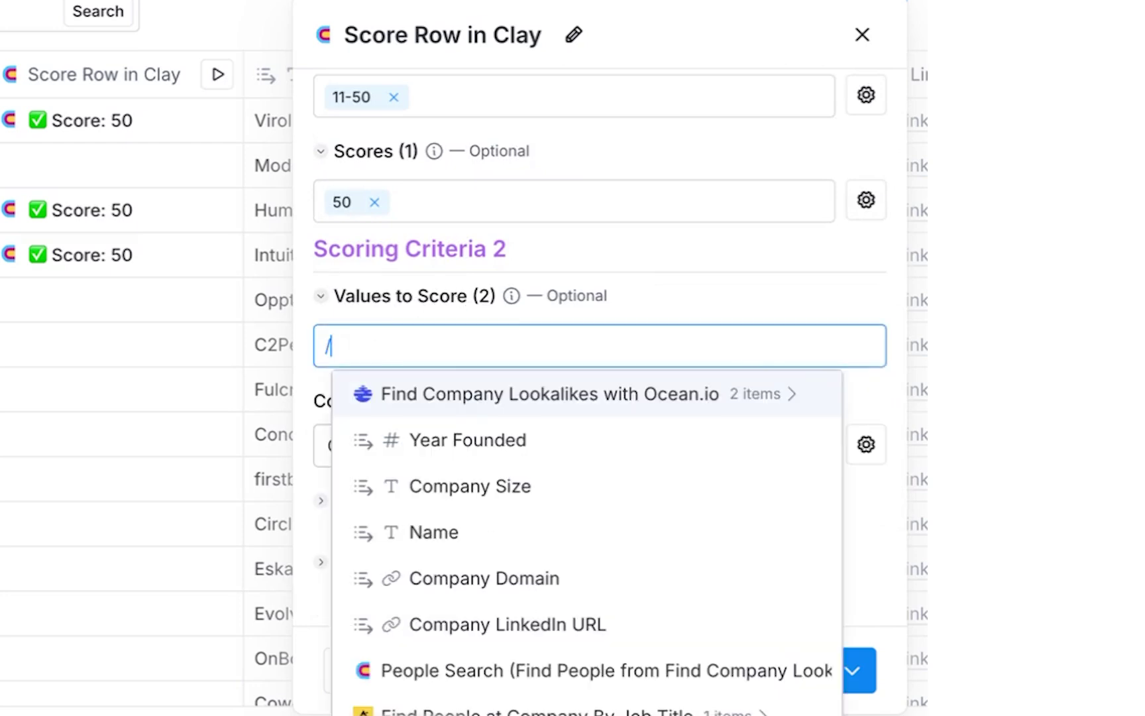
left_click(463, 486)
Step: Set criterion 2's keyword to 51-200 and its score to 40, and save the column settings
scroll(457, 507, "down", 3)
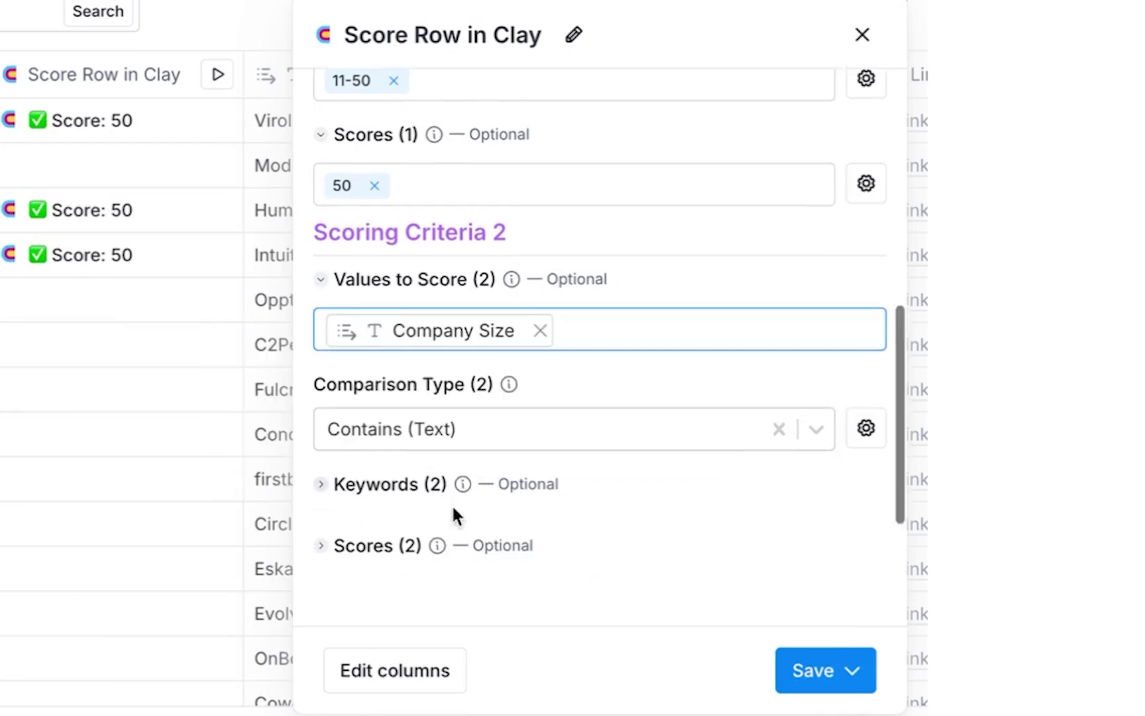
left_click(361, 384)
left_click(439, 443)
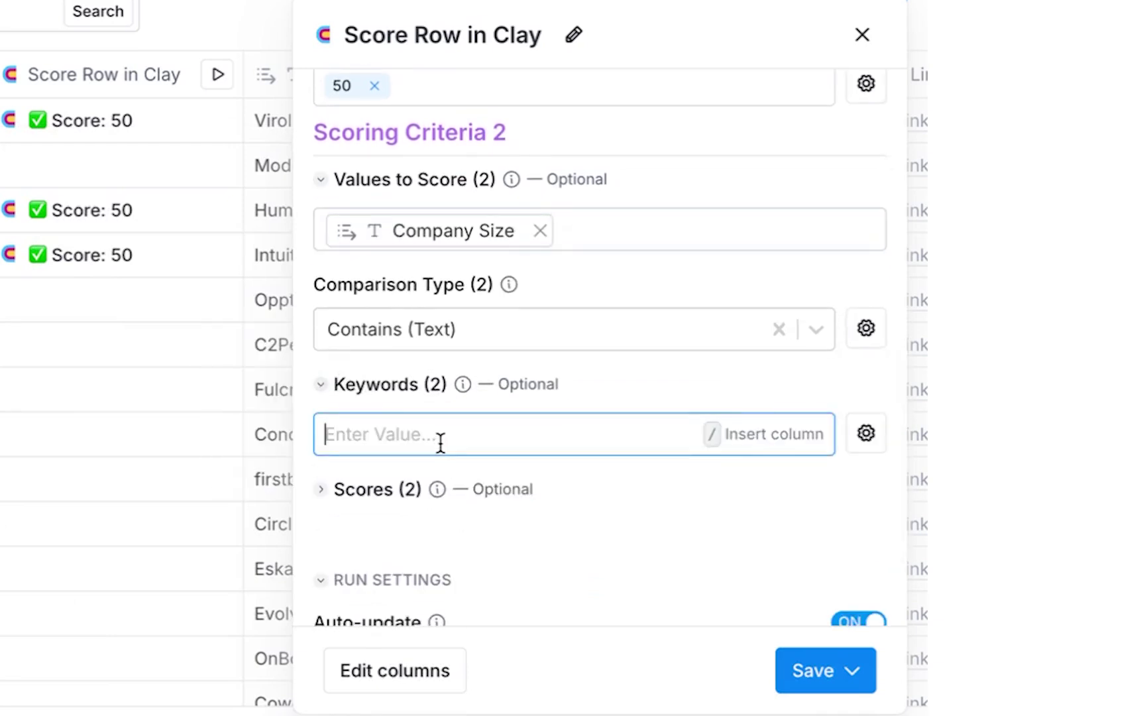
type("51-200")
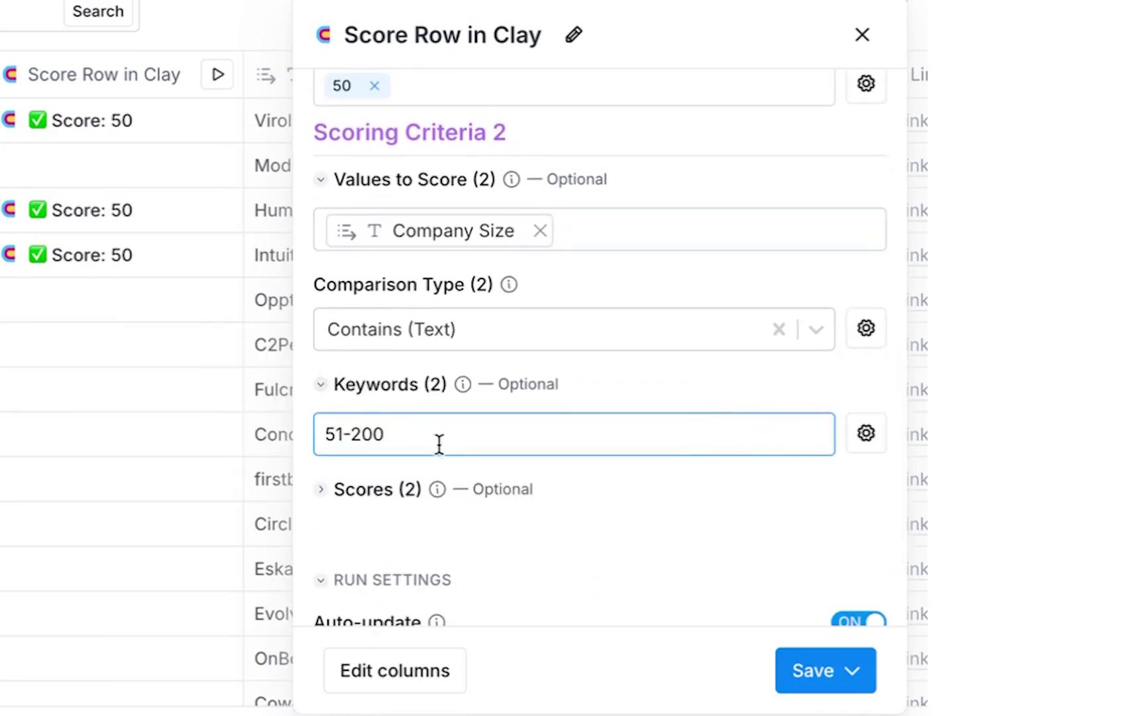
left_click(373, 487)
left_click(400, 536)
type("40")
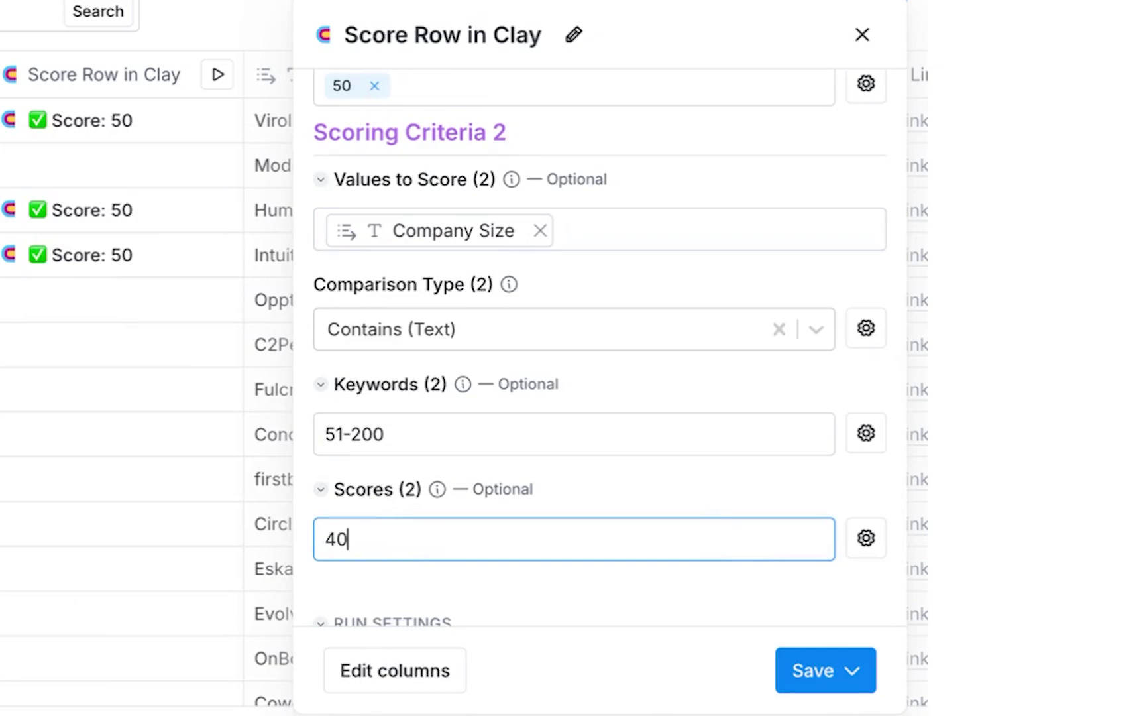
scroll(450, 544, "down", 5)
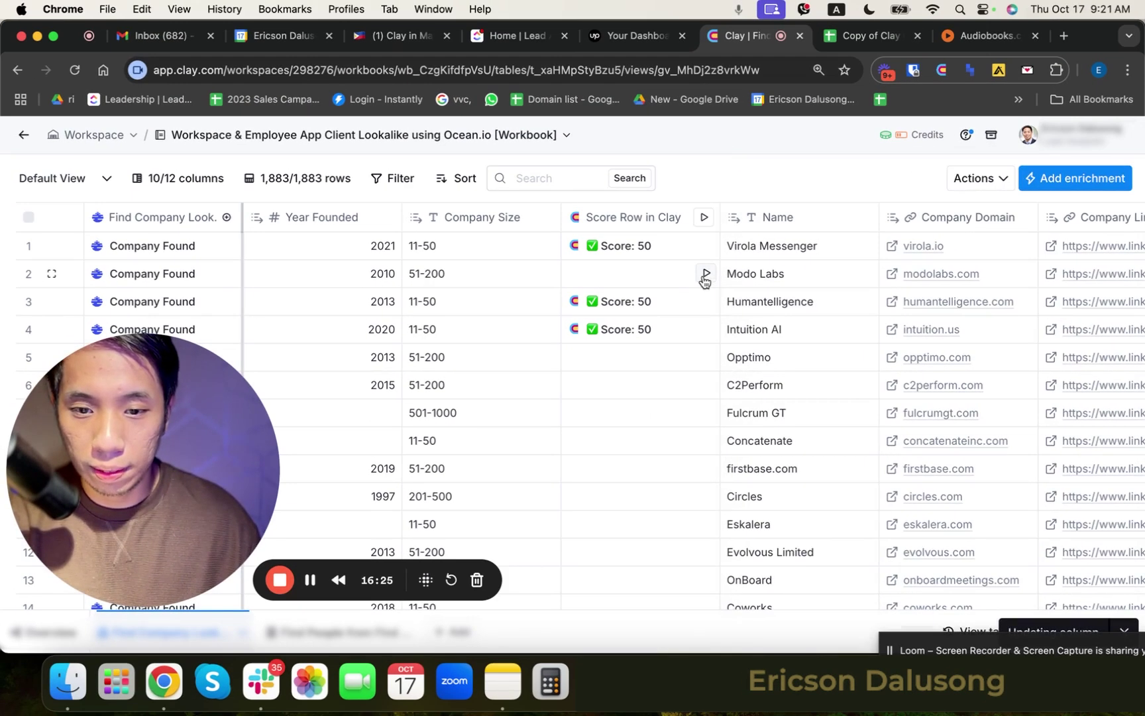
Step: Run the Score Row in Clay enrichment on rows 2, 5 and 6, the companies sized 51-200
left_click(705, 273)
left_click(706, 357)
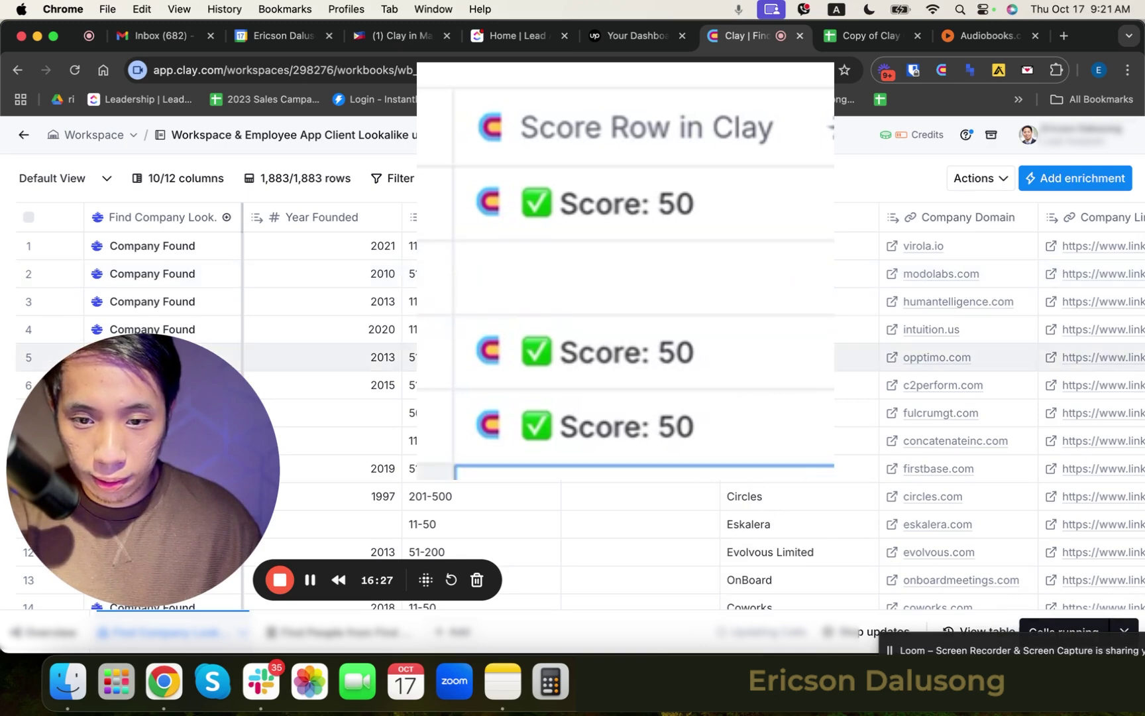
left_click(706, 384)
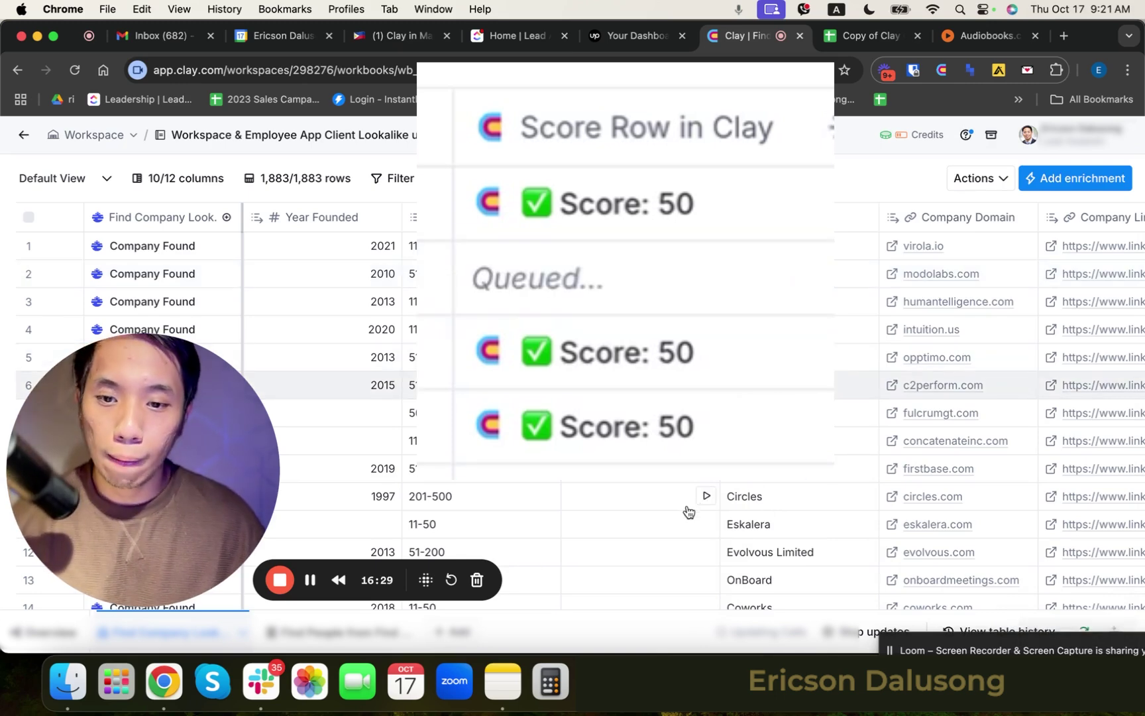